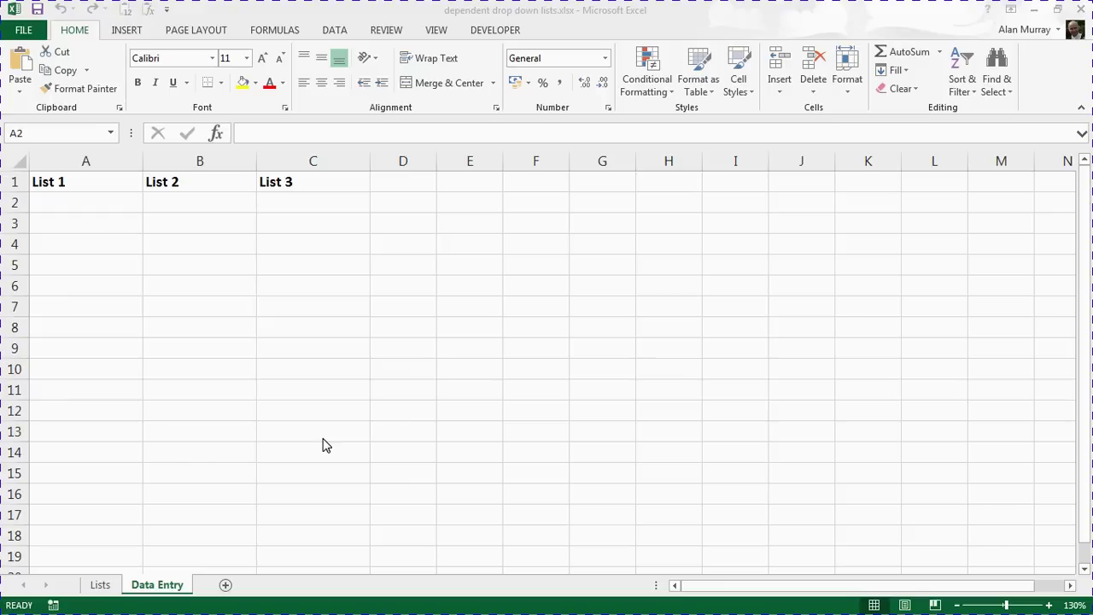
Examine the empty entry cells under List 1, List 2 and List 3 on the Data Entry sheet
left_click(96, 207)
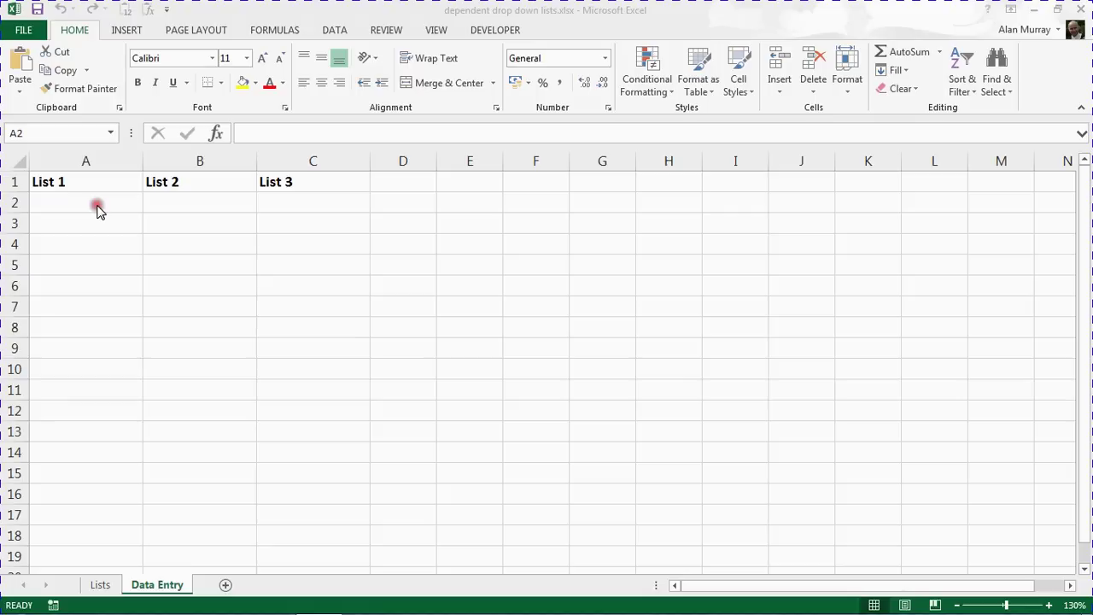
left_click_drag(90, 202, 90, 314)
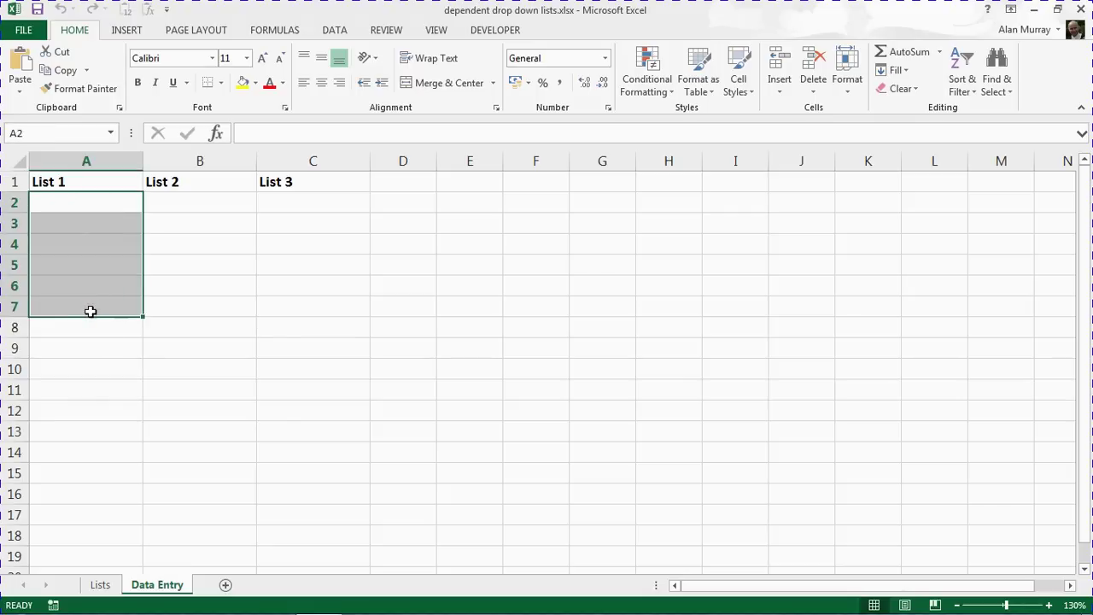
left_click_drag(194, 205, 191, 296)
left_click_drag(112, 197, 102, 273)
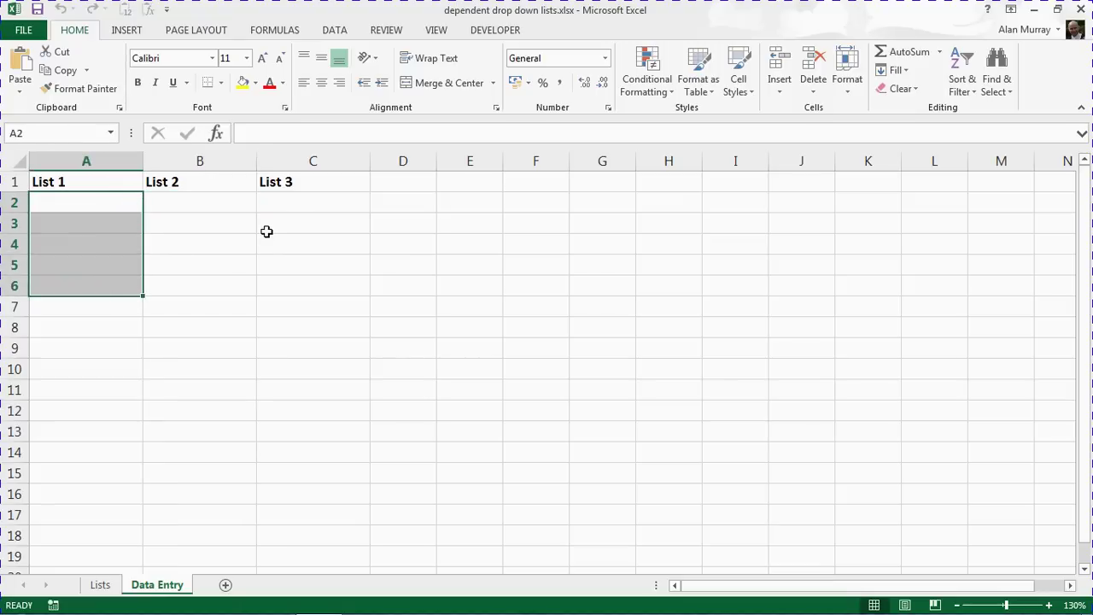
left_click_drag(312, 208, 308, 281)
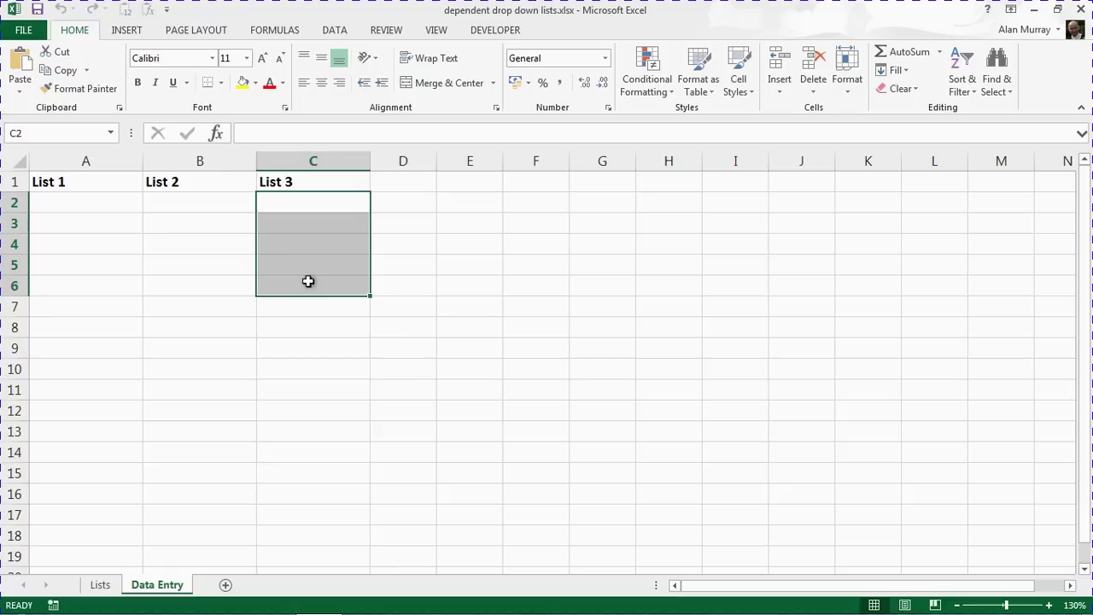
left_click_drag(210, 202, 190, 303)
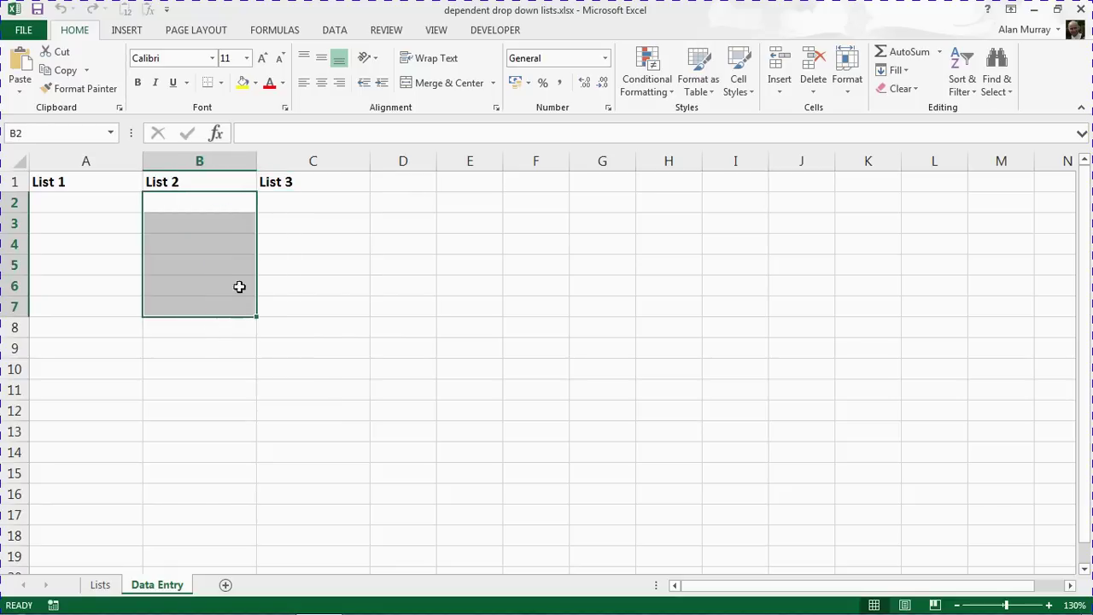
left_click(294, 276)
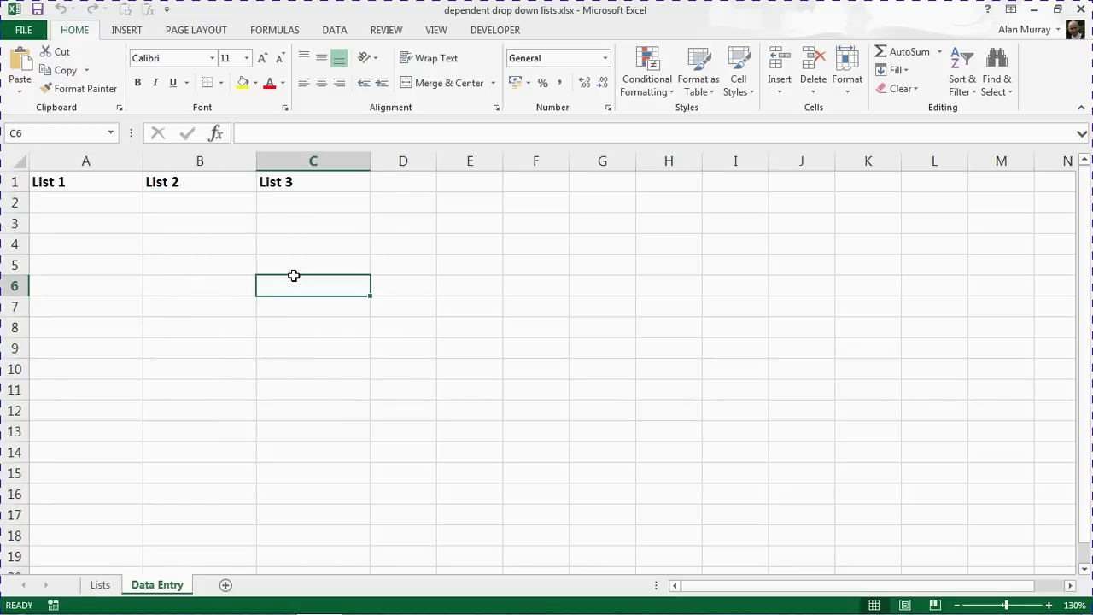
Open the Lists sheet and examine how the Category entries relate to the Books, Films and Romance lists
left_click(103, 584)
left_click(303, 337)
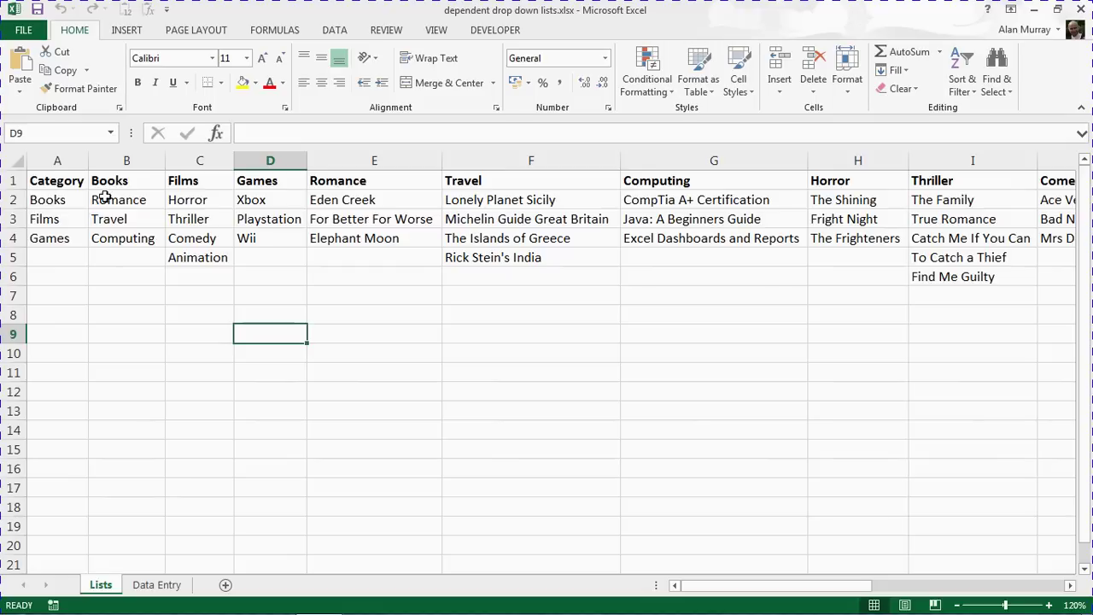
left_click_drag(81, 200, 74, 238)
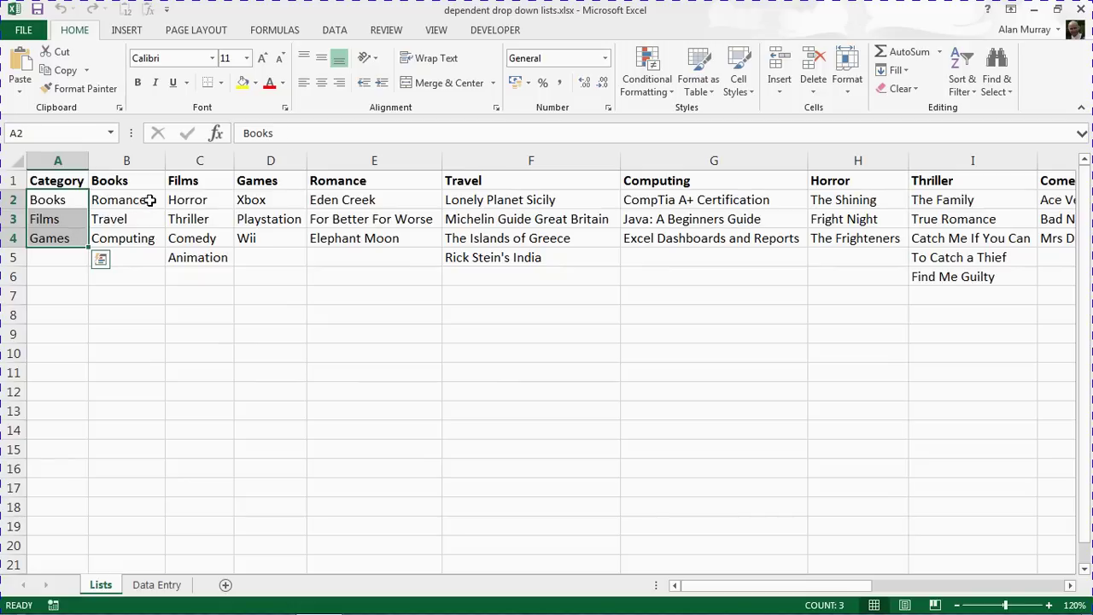
left_click_drag(109, 200, 110, 235)
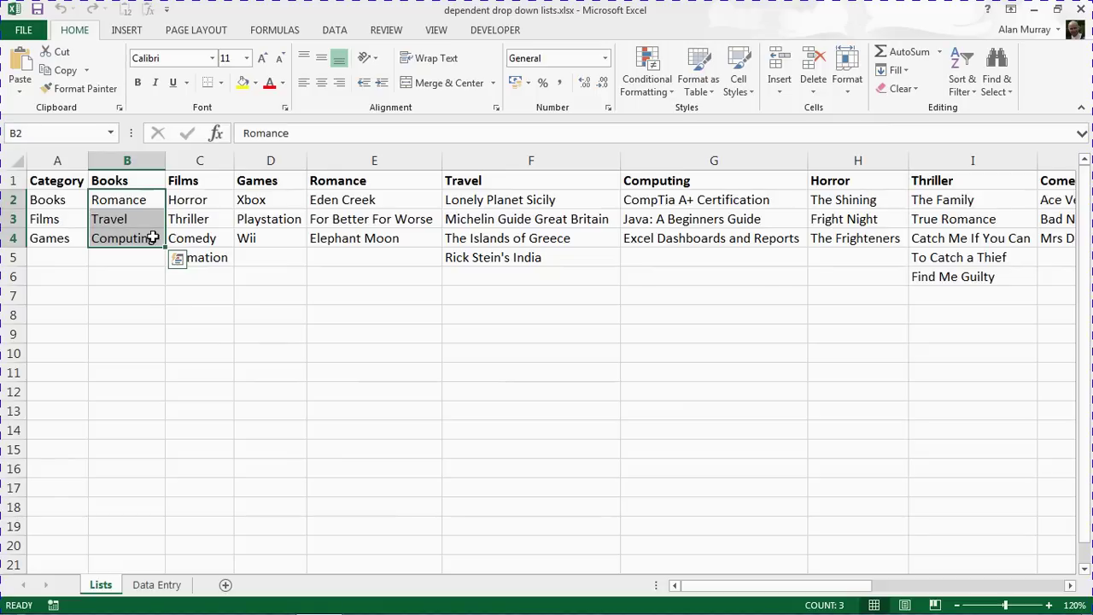
left_click(75, 221)
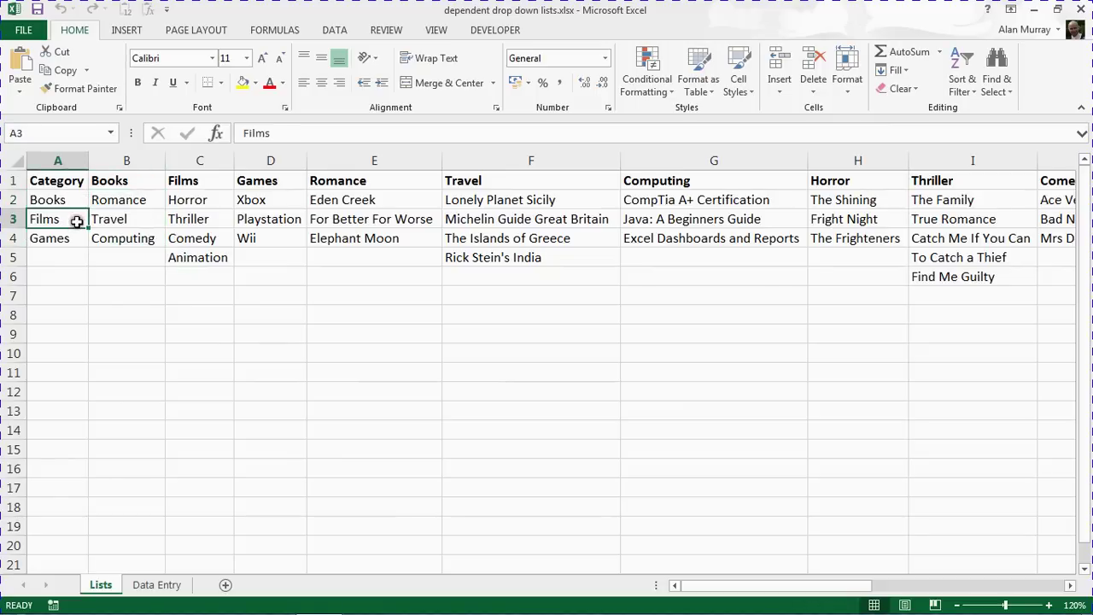
left_click_drag(205, 195, 214, 261)
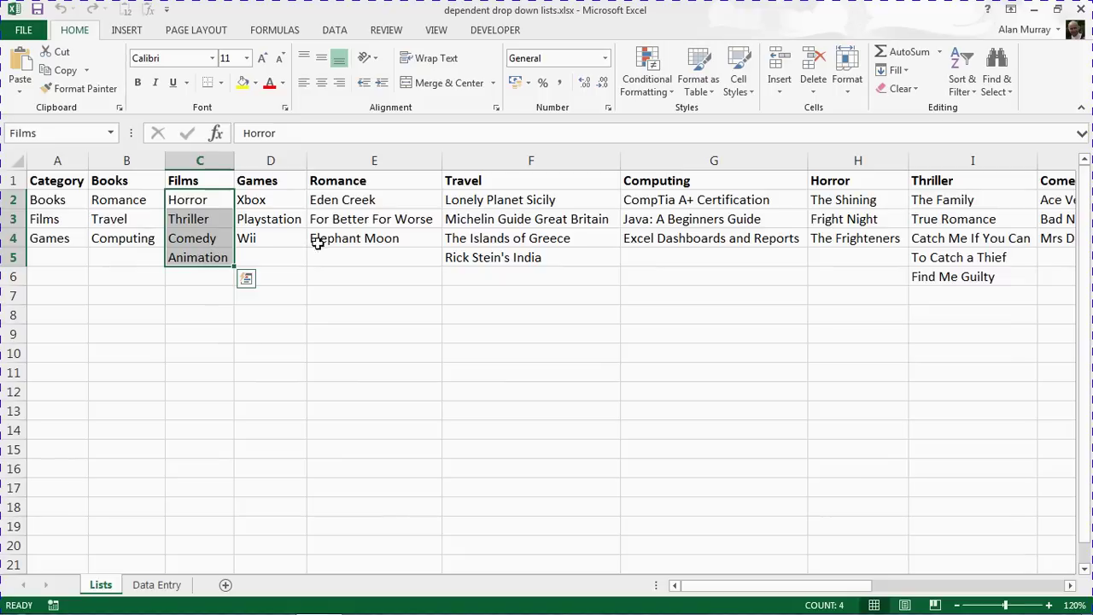
left_click(156, 207)
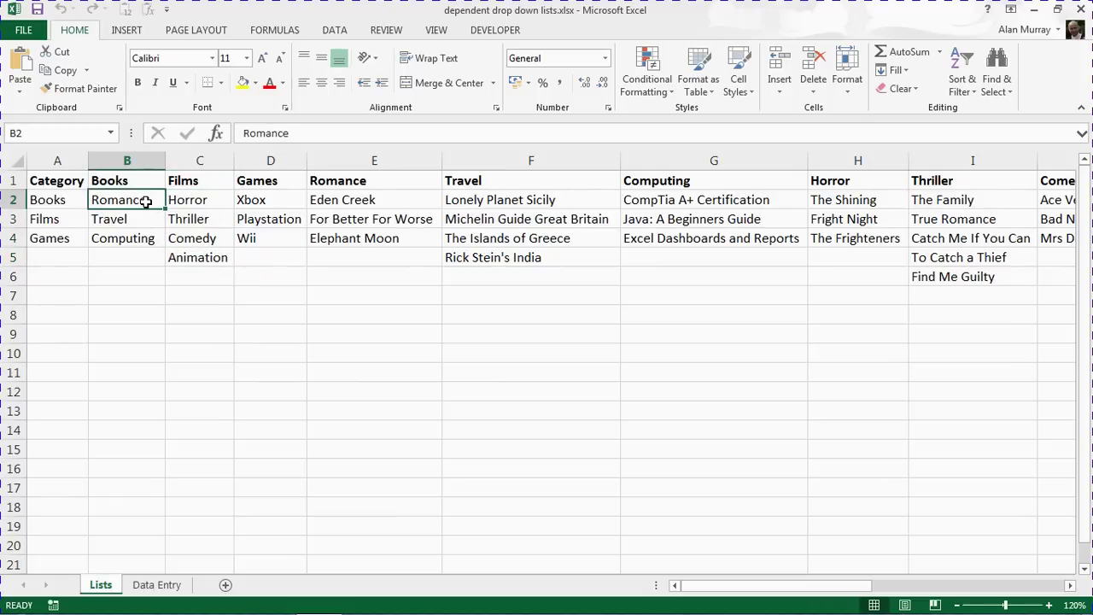
left_click_drag(348, 203, 348, 236)
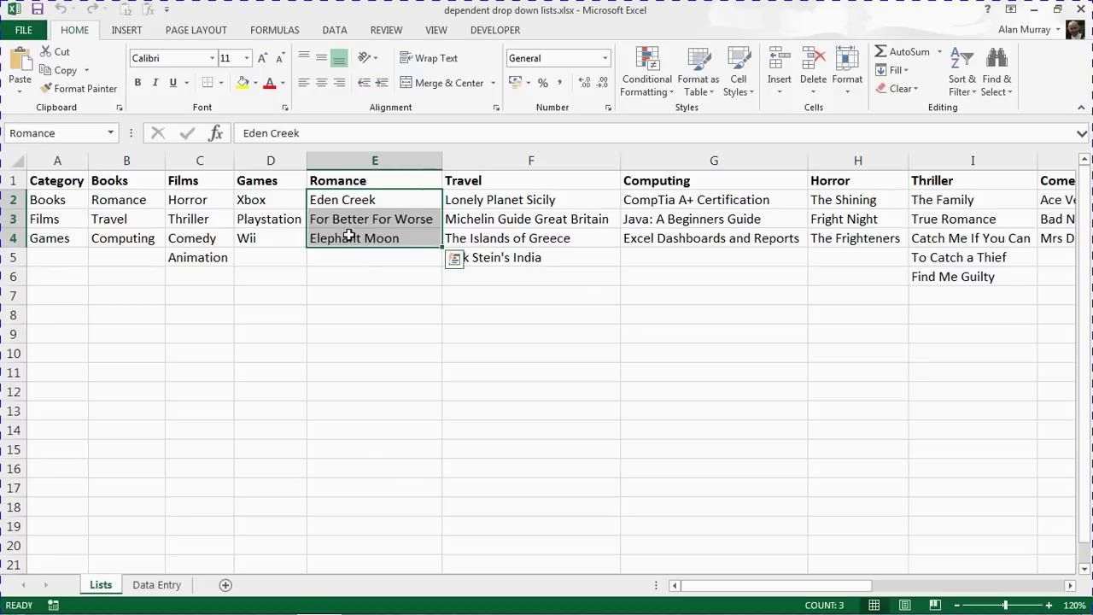
left_click(359, 272)
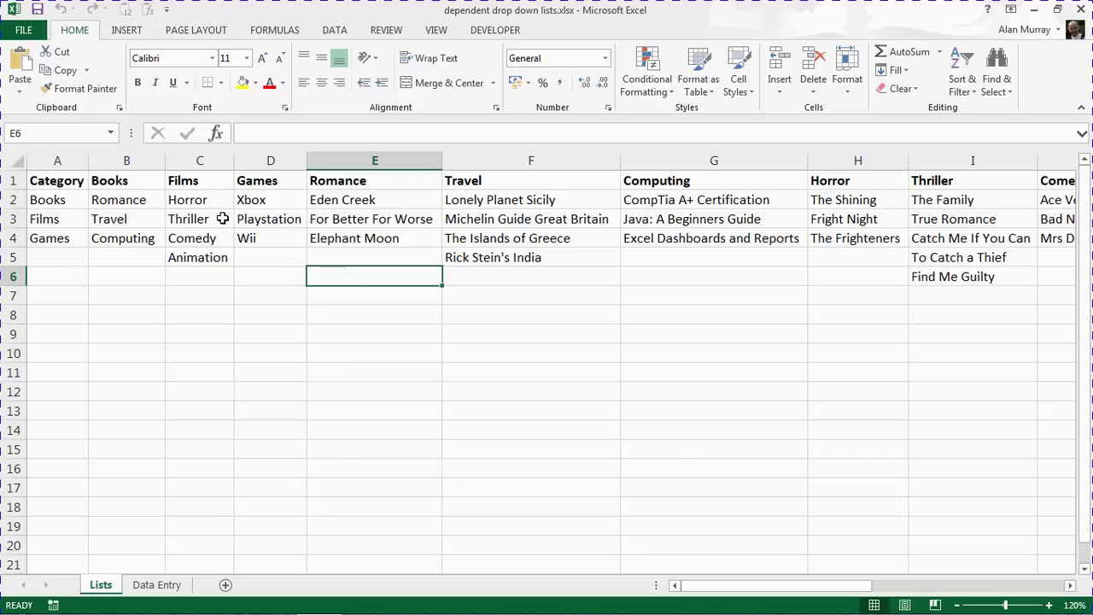
Compare the Films, Games, Romance and Category lists, checking the range name assigned to the Games items
left_click_drag(206, 203, 201, 253)
left_click(273, 204)
left_click_drag(276, 206, 280, 238)
left_click_drag(358, 203, 359, 239)
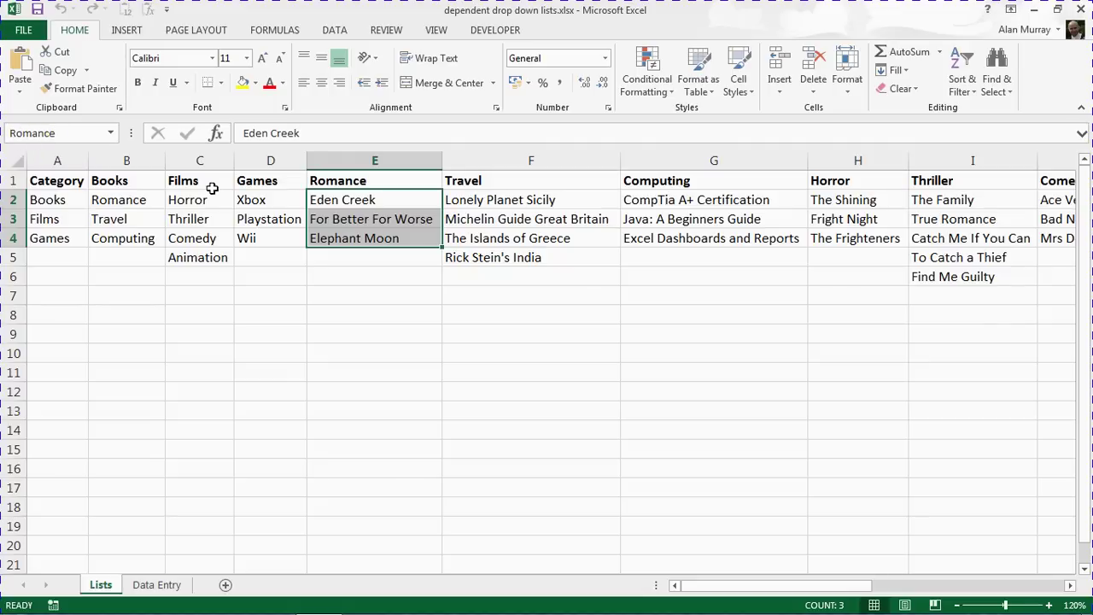
left_click_drag(245, 200, 248, 237)
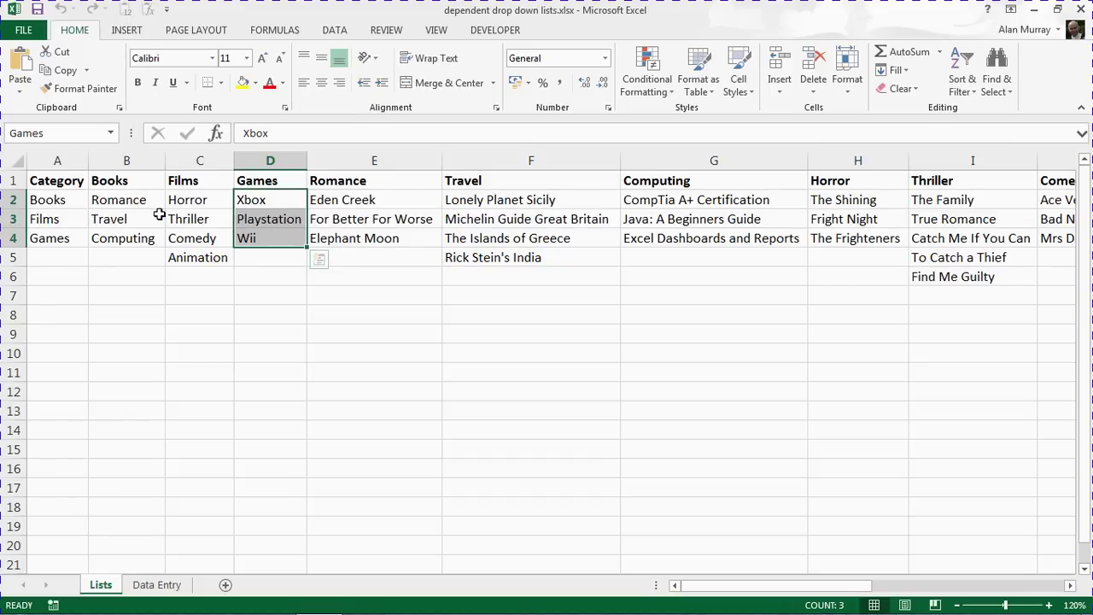
left_click(77, 200)
left_click_drag(76, 200, 74, 236)
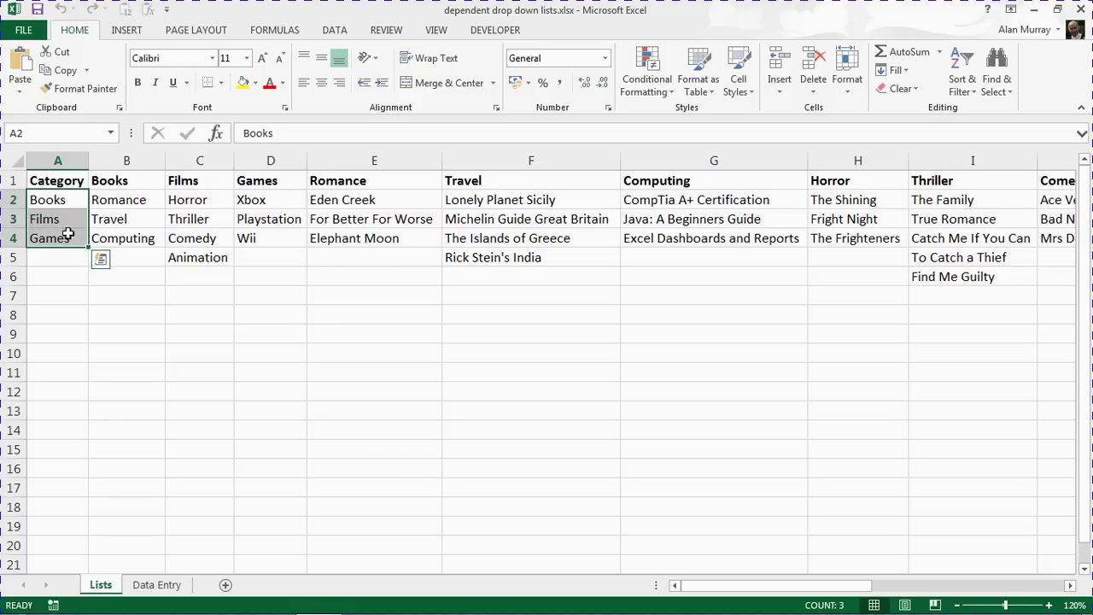
left_click(68, 238)
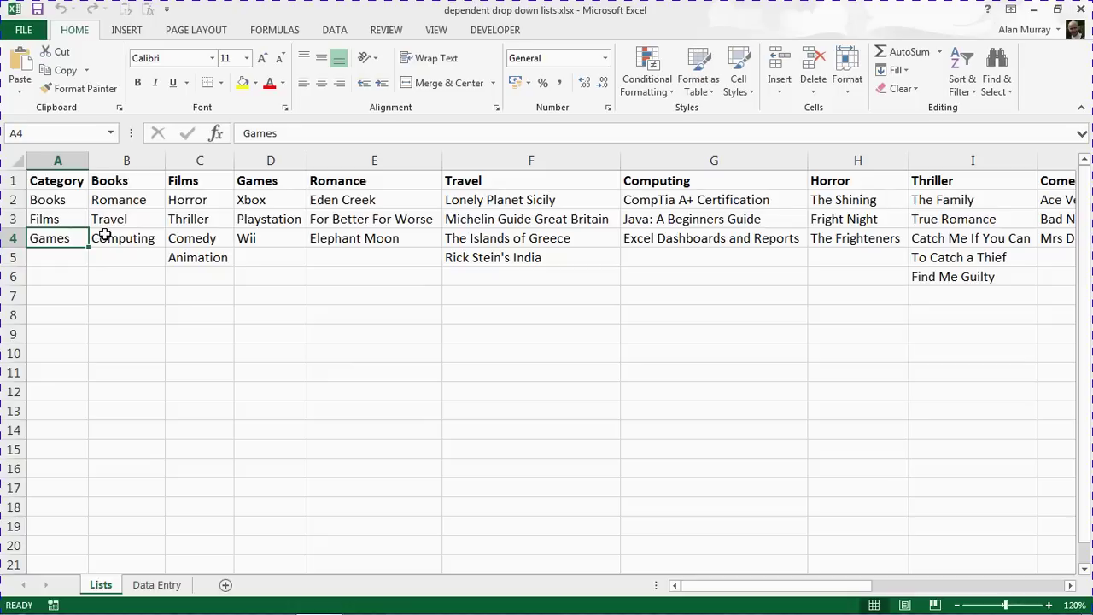
left_click_drag(263, 200, 275, 249)
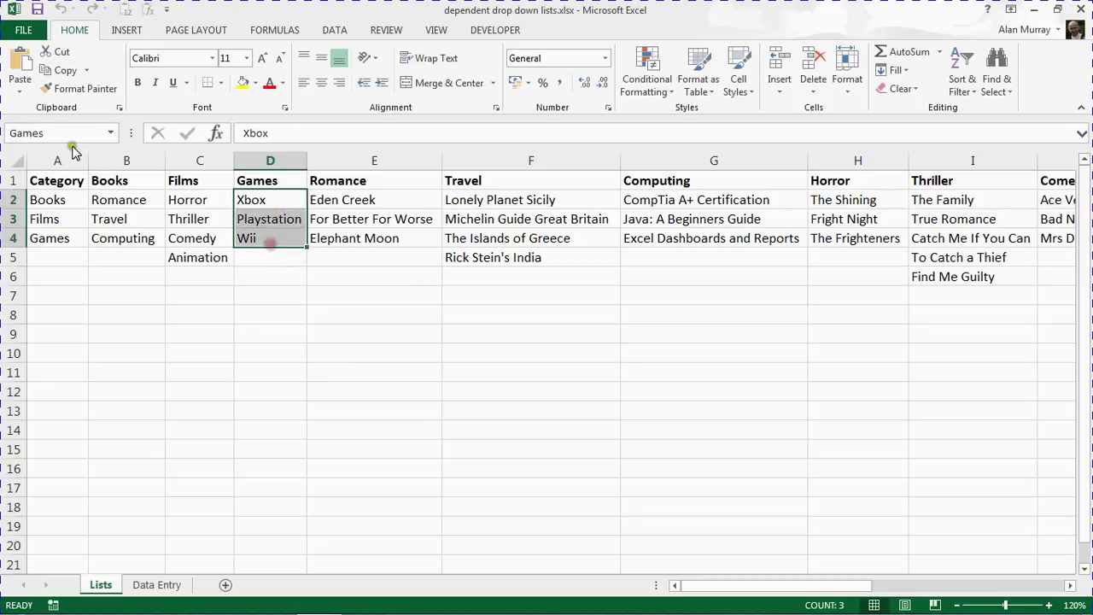
key("Return")
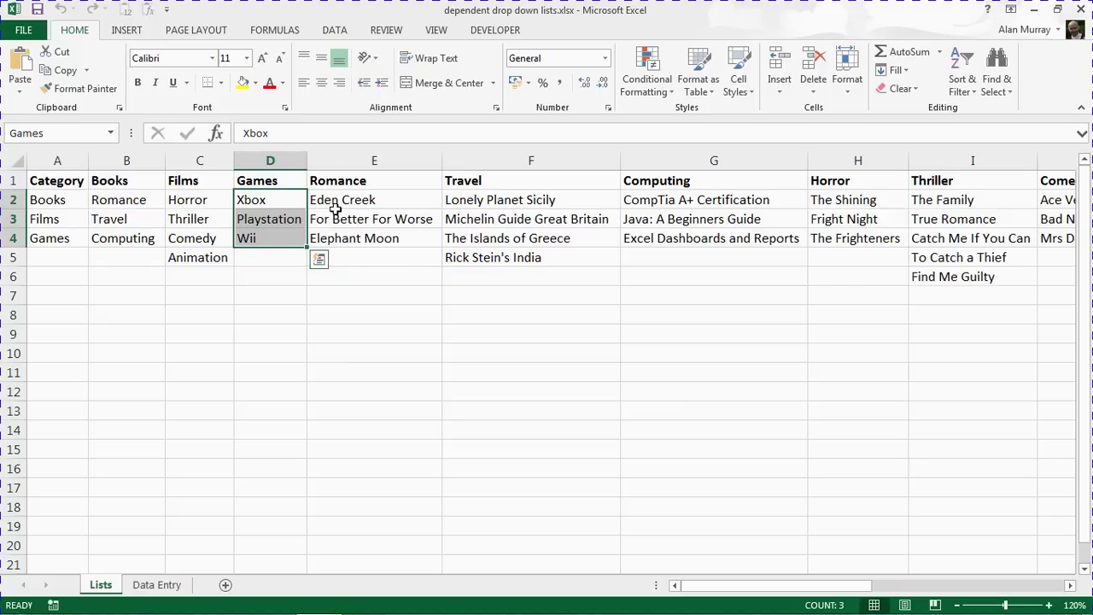
left_click_drag(78, 197, 76, 234)
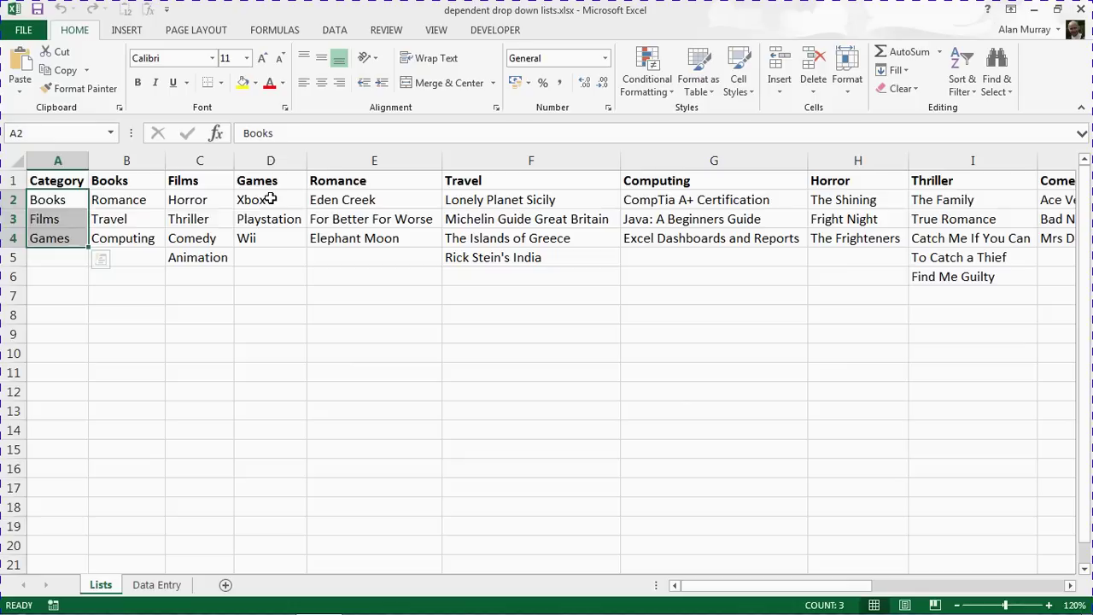
left_click_drag(269, 198, 270, 236)
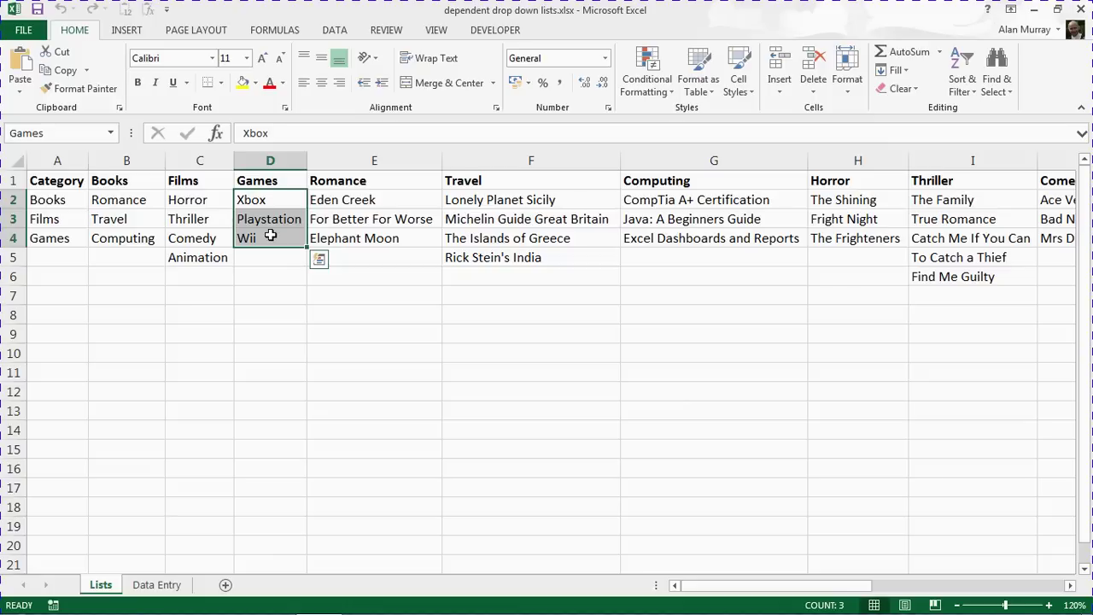
left_click(220, 220)
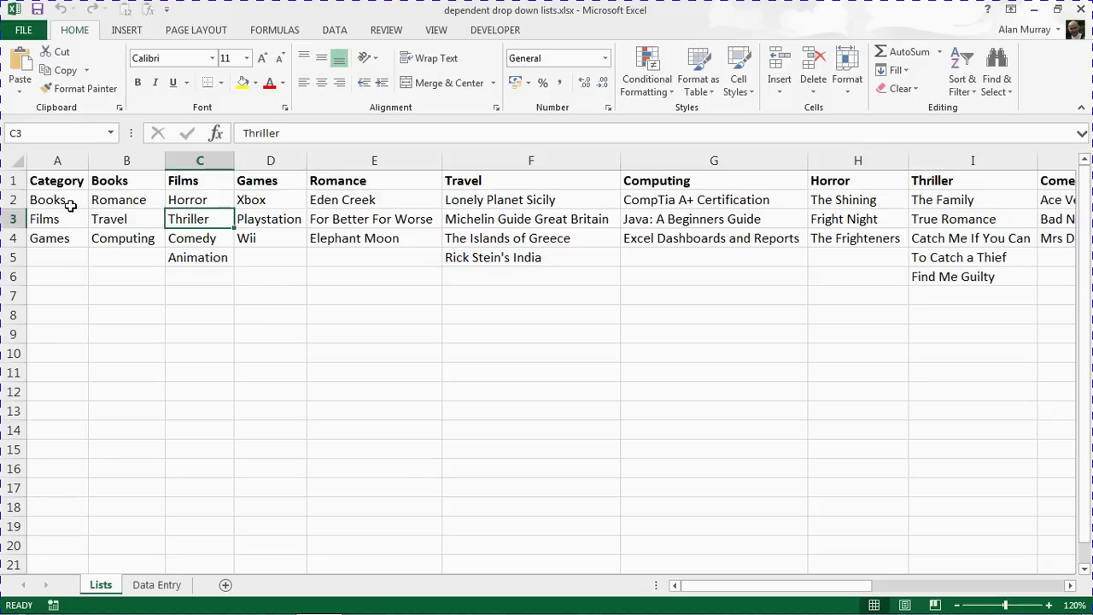
Name the range A2:A4 on the Lists sheet Category
left_click_drag(66, 203, 68, 238)
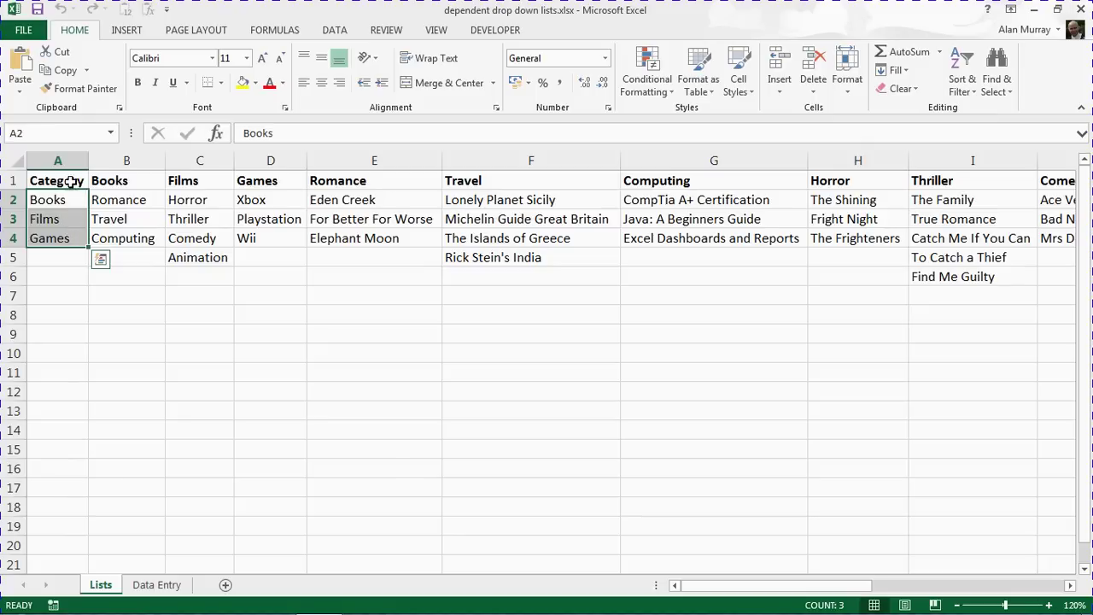
left_click(41, 132)
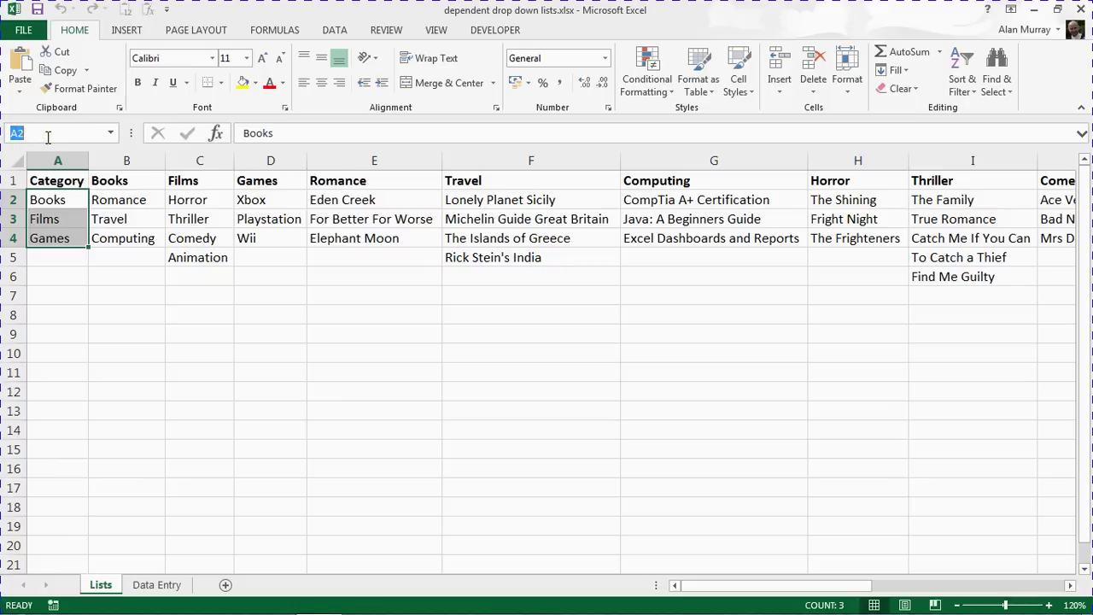
type("Category")
key("Return")
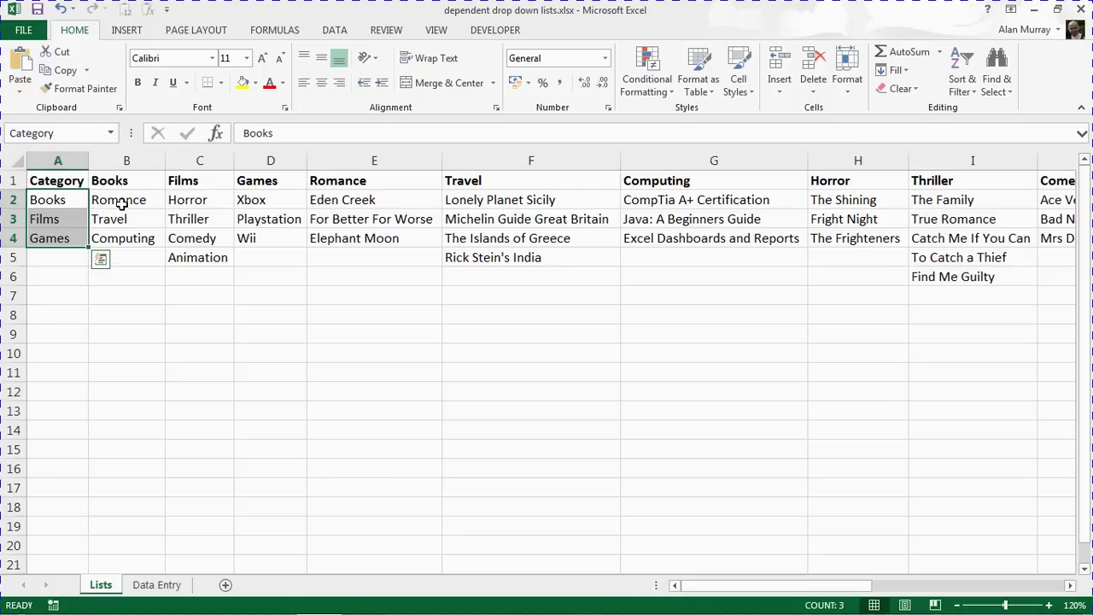
Name the range B2:B4 under the Books heading Books
left_click_drag(121, 204, 123, 238)
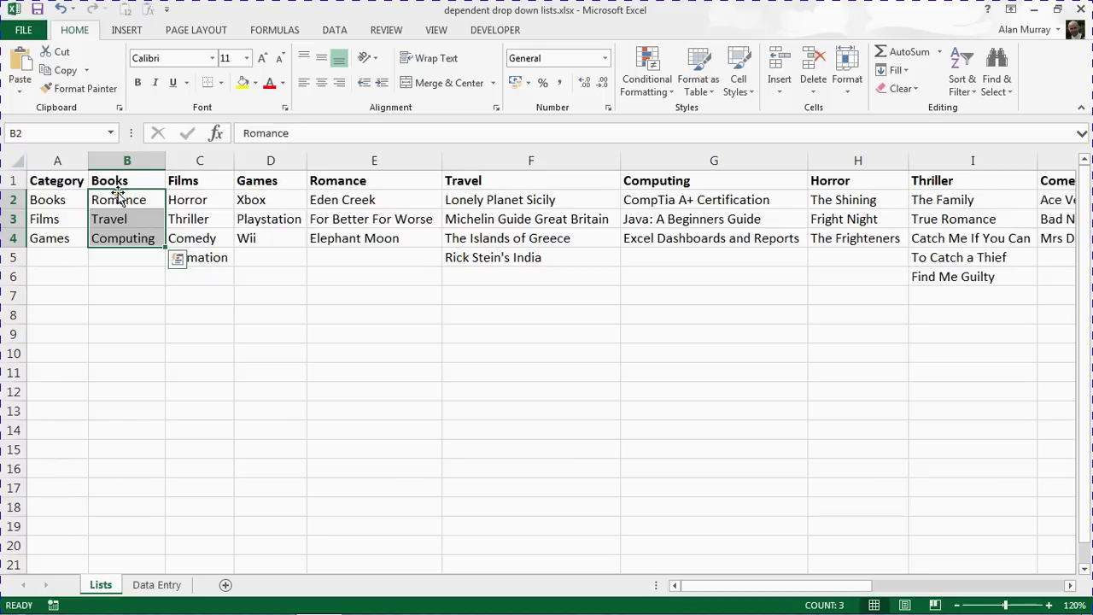
left_click(59, 132)
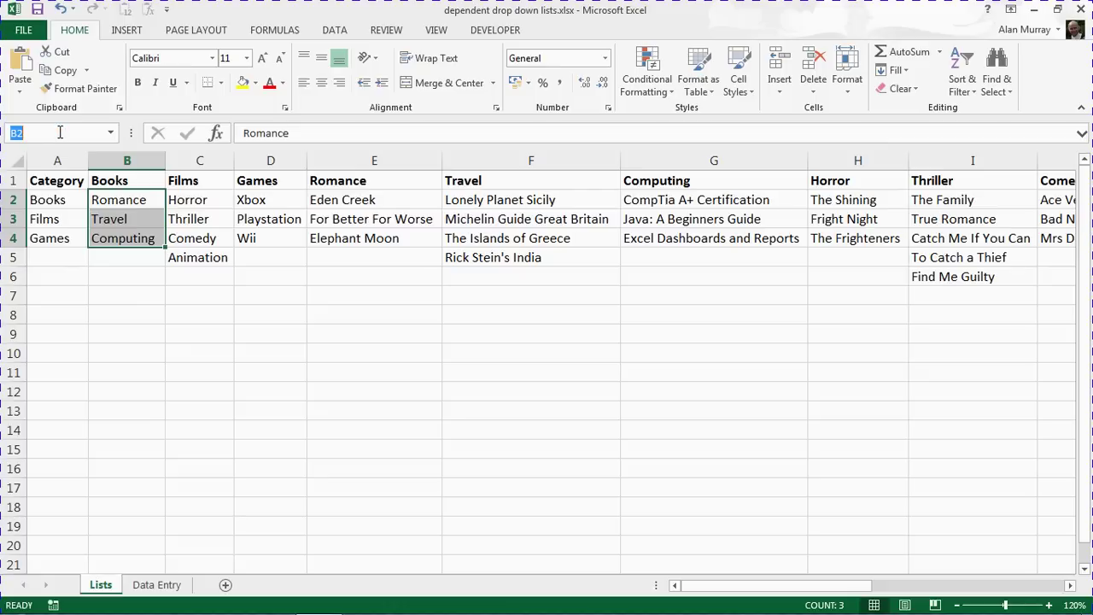
type("Books")
key("Return")
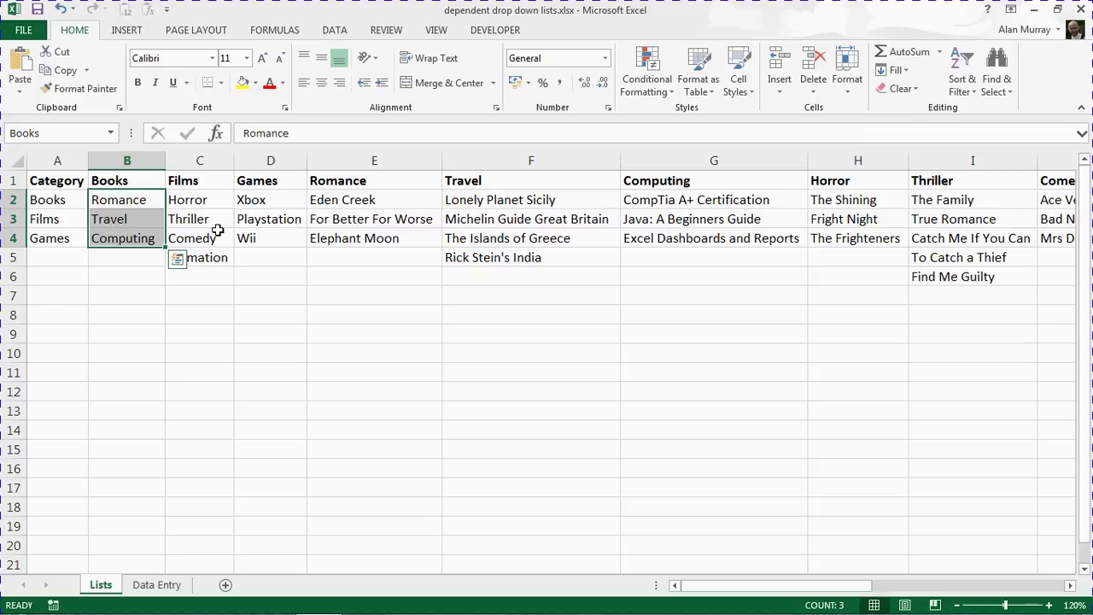
Review the workbook's defined names and the ranges they refer to in the Name Manager
left_click(312, 219)
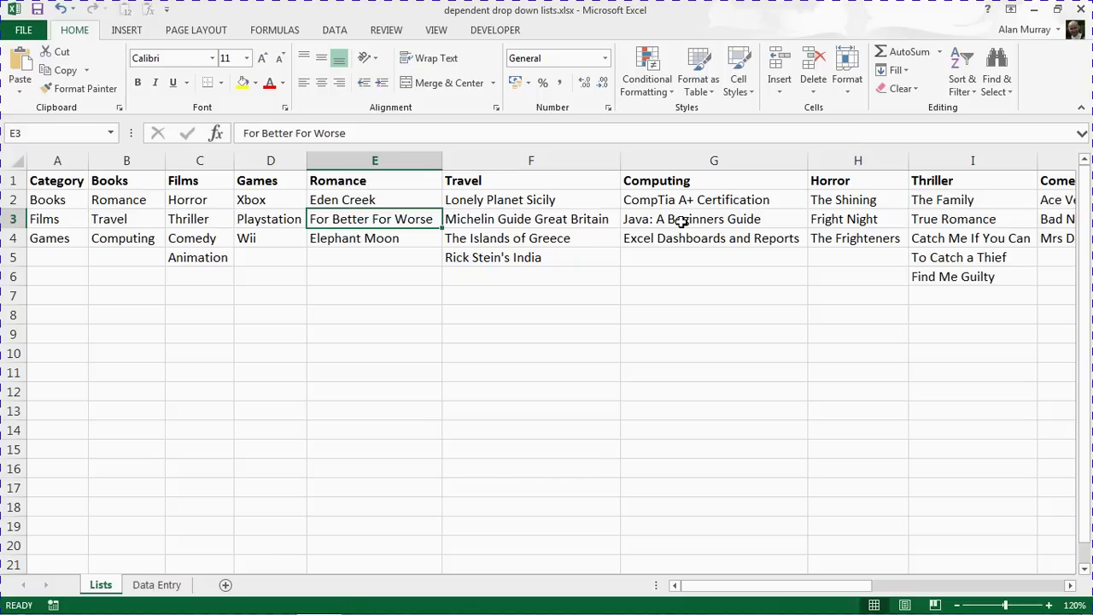
left_click(111, 134)
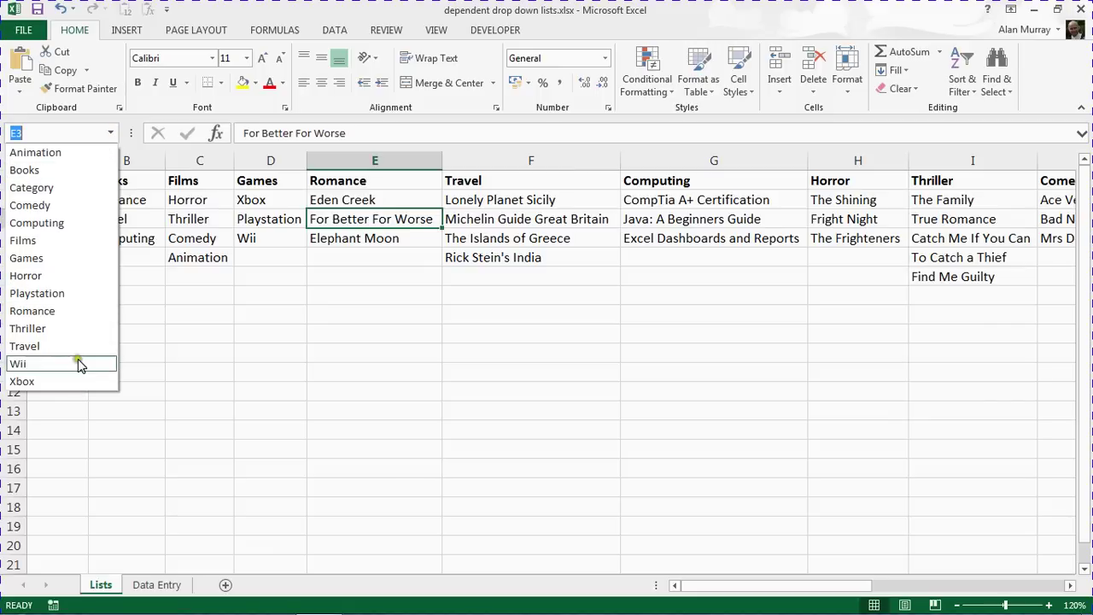
left_click(209, 221)
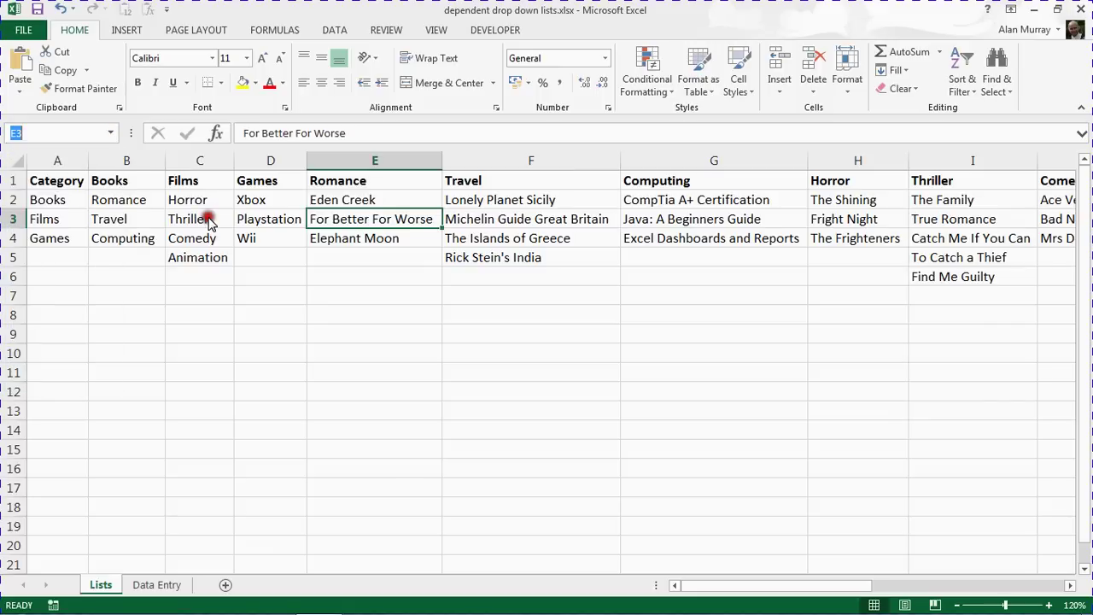
left_click(289, 31)
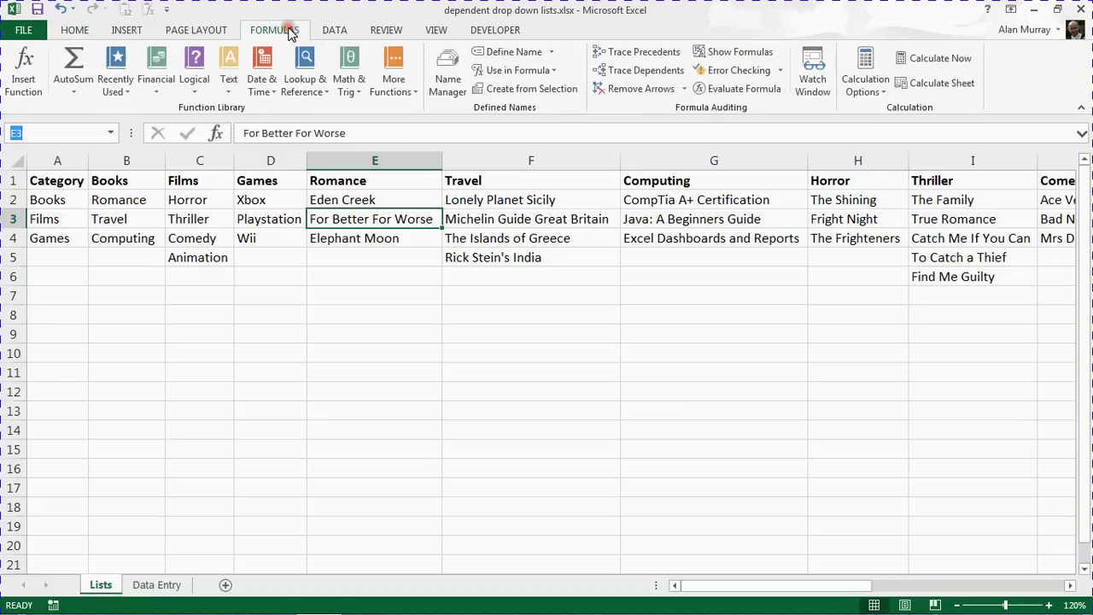
left_click(448, 81)
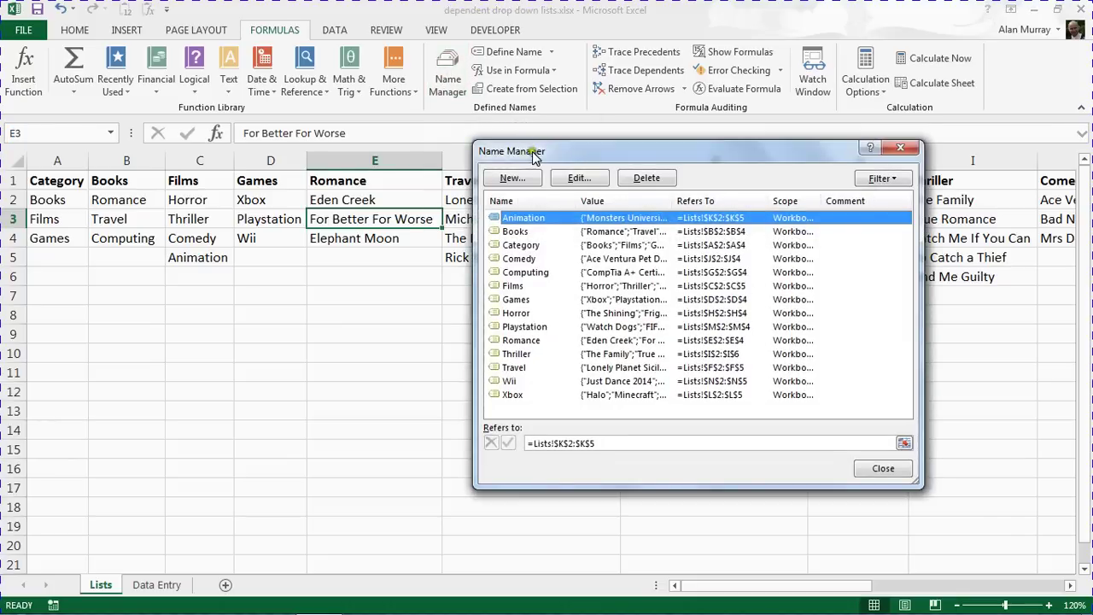
left_click_drag(534, 157, 510, 125)
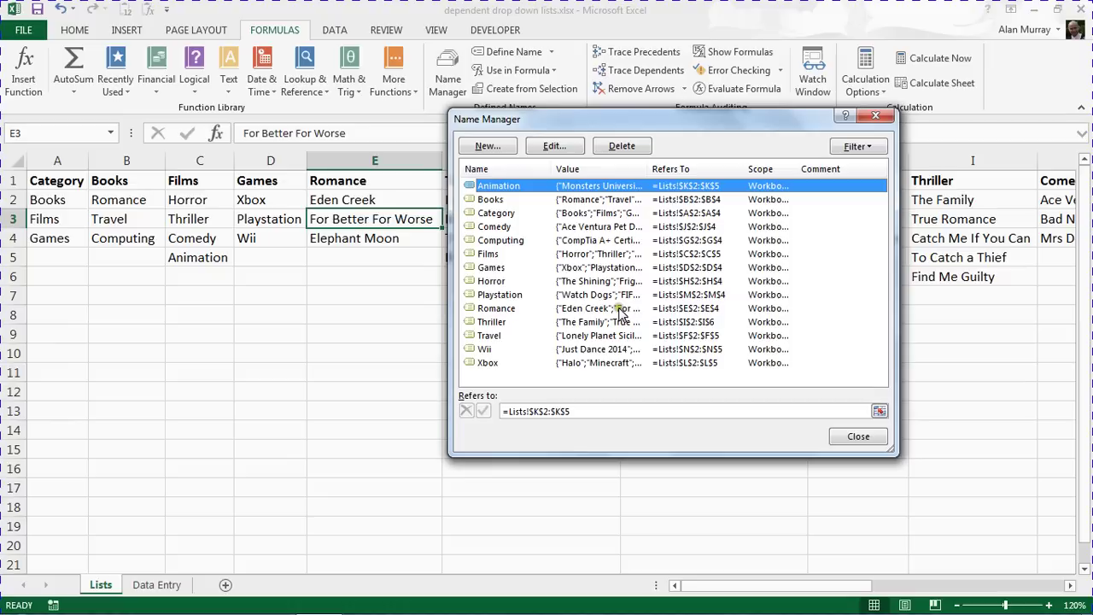
Set the data validation of cells A2:A10 under List 1 on the Data Entry sheet to allow a List
left_click(841, 438)
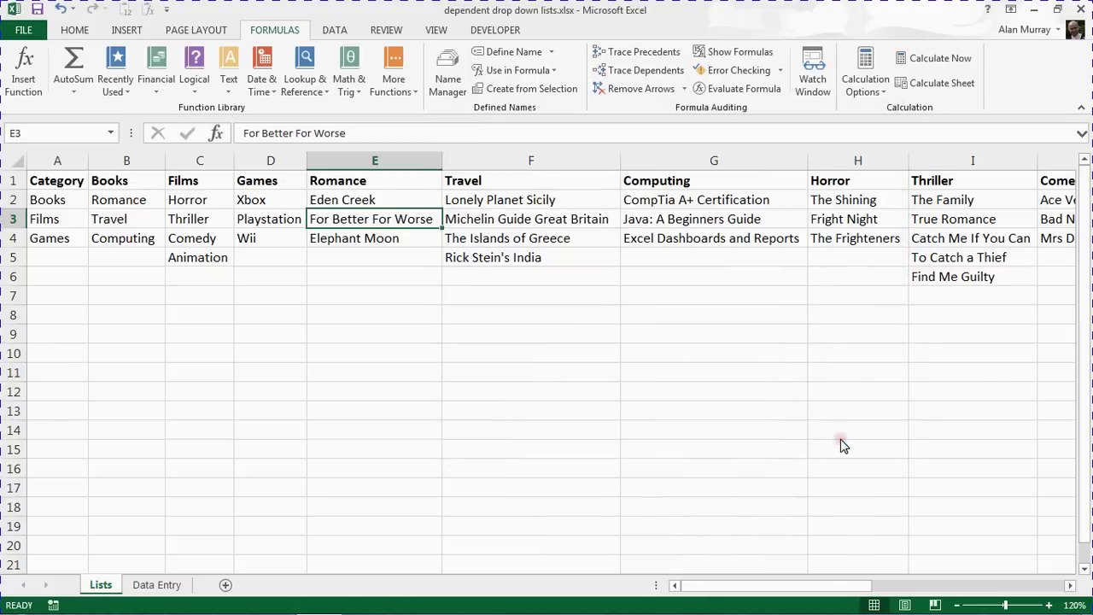
left_click(410, 262)
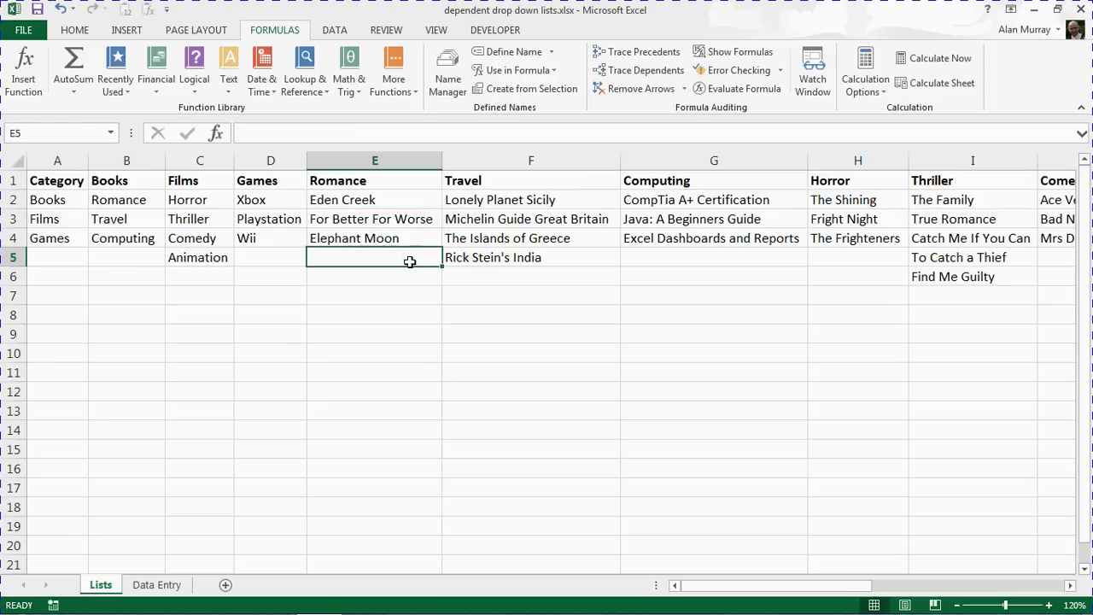
left_click(158, 585)
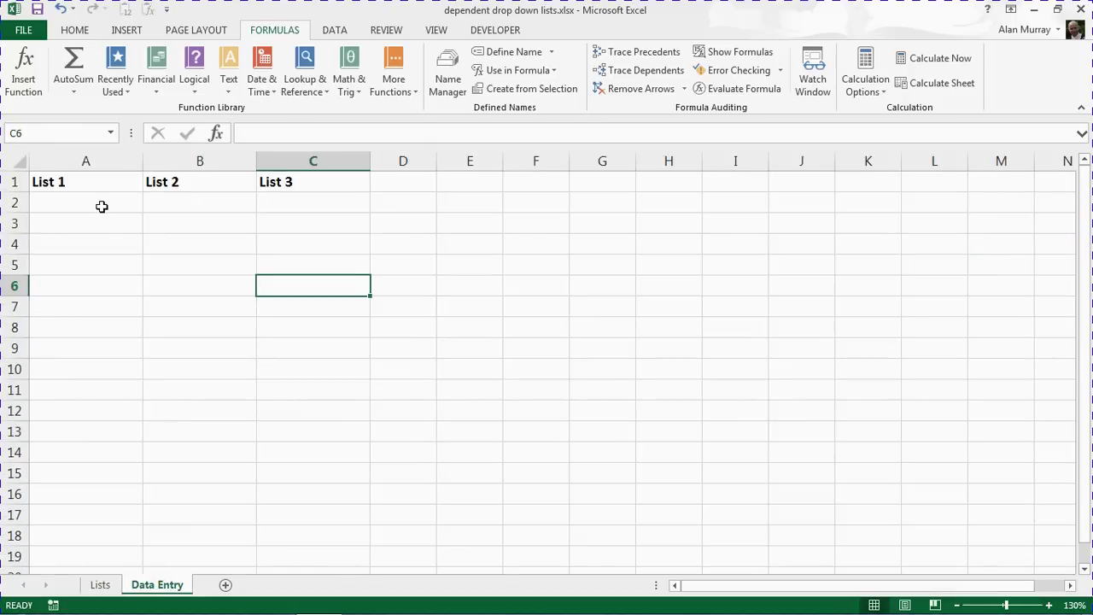
left_click_drag(102, 207, 85, 366)
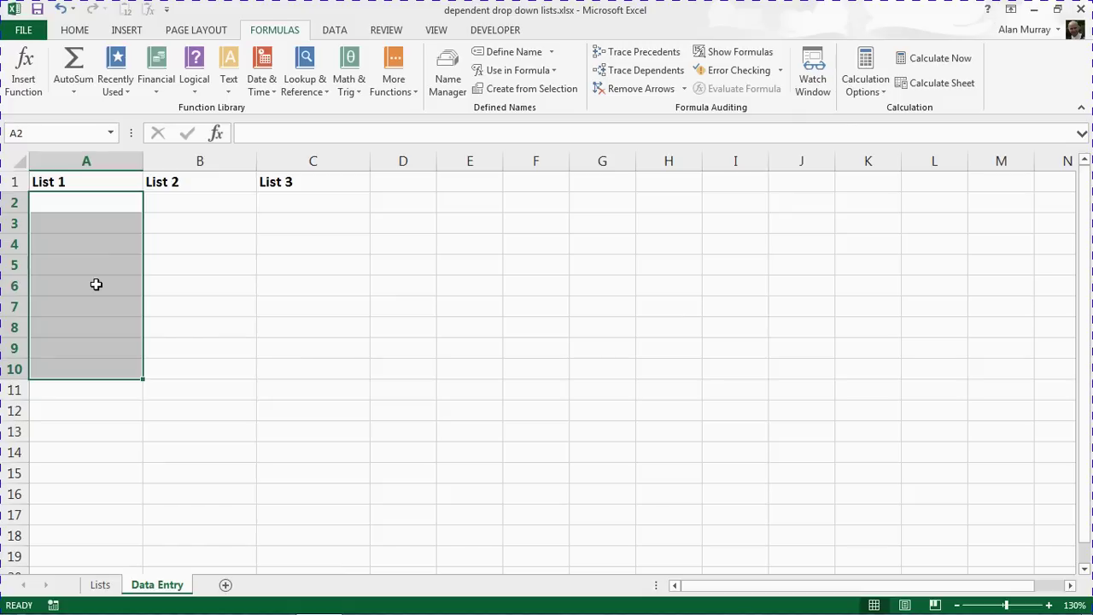
left_click(331, 33)
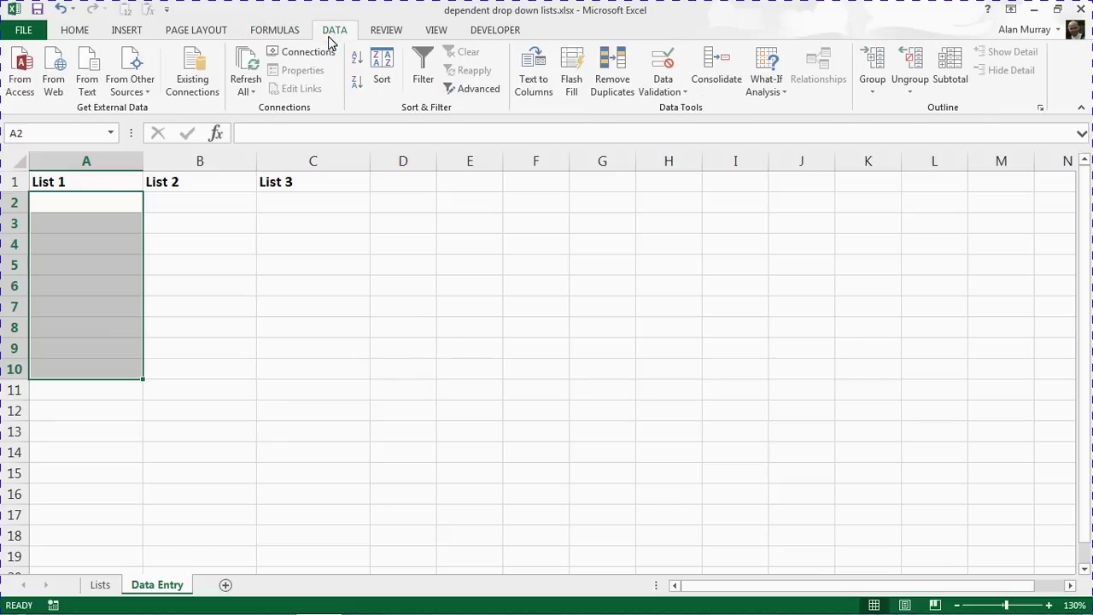
left_click(671, 58)
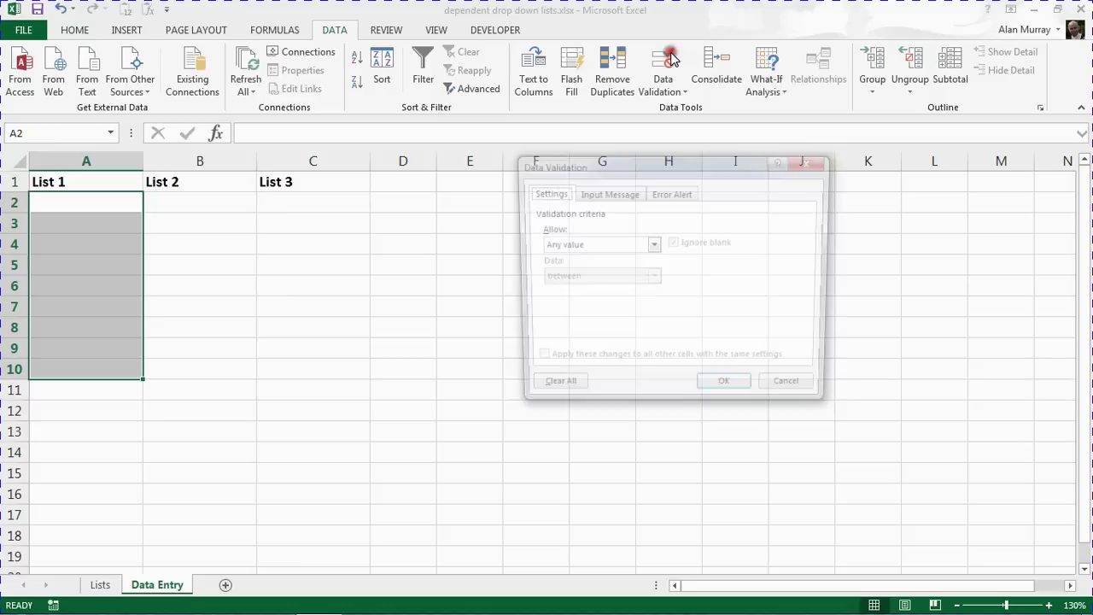
left_click_drag(625, 165, 591, 160)
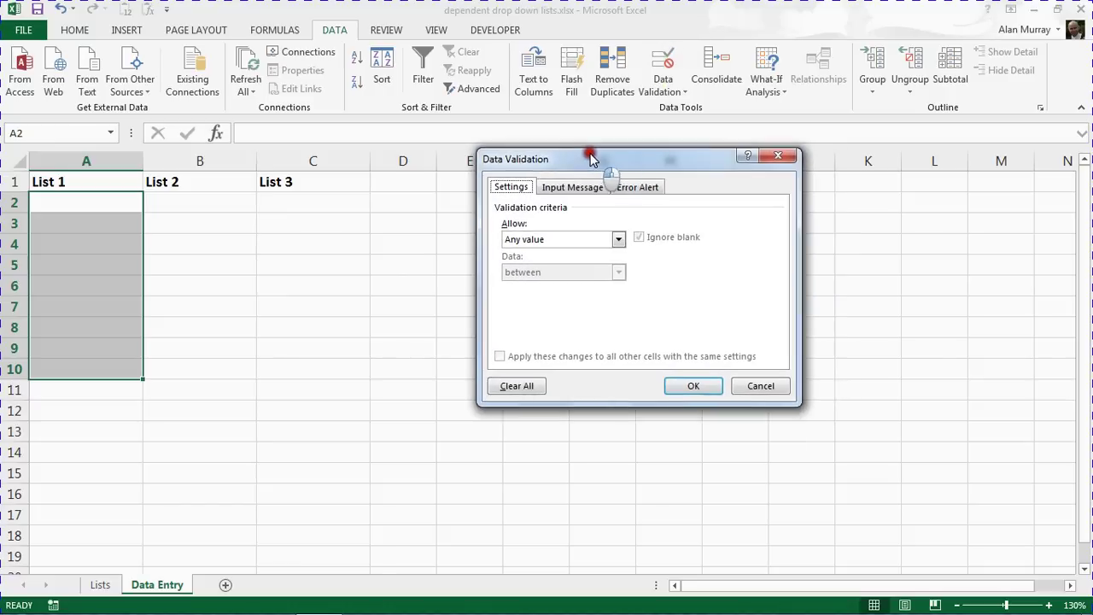
left_click(556, 238)
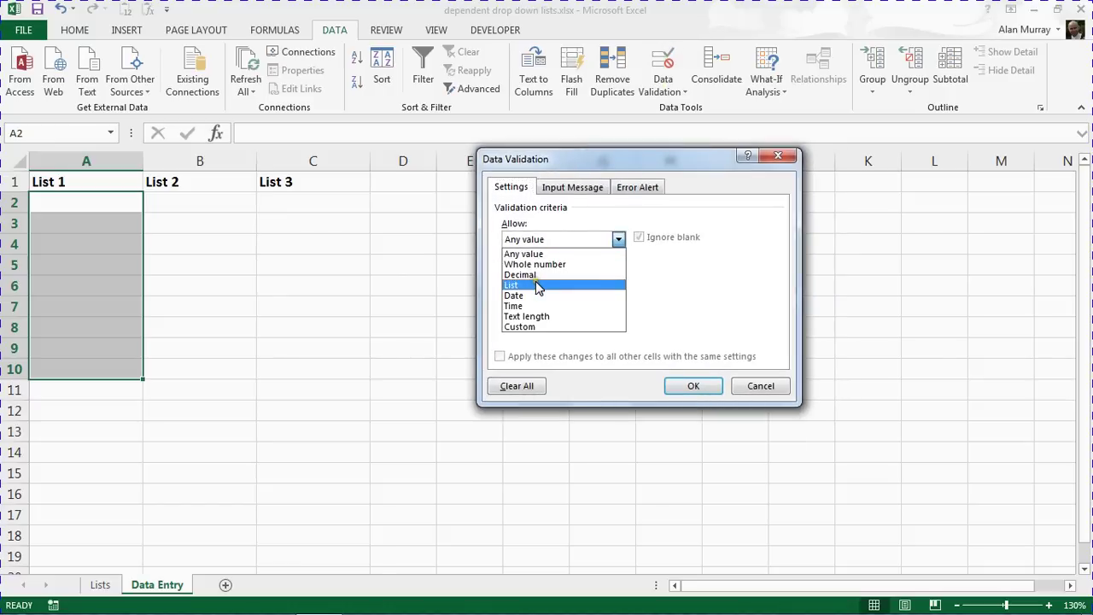
left_click(536, 286)
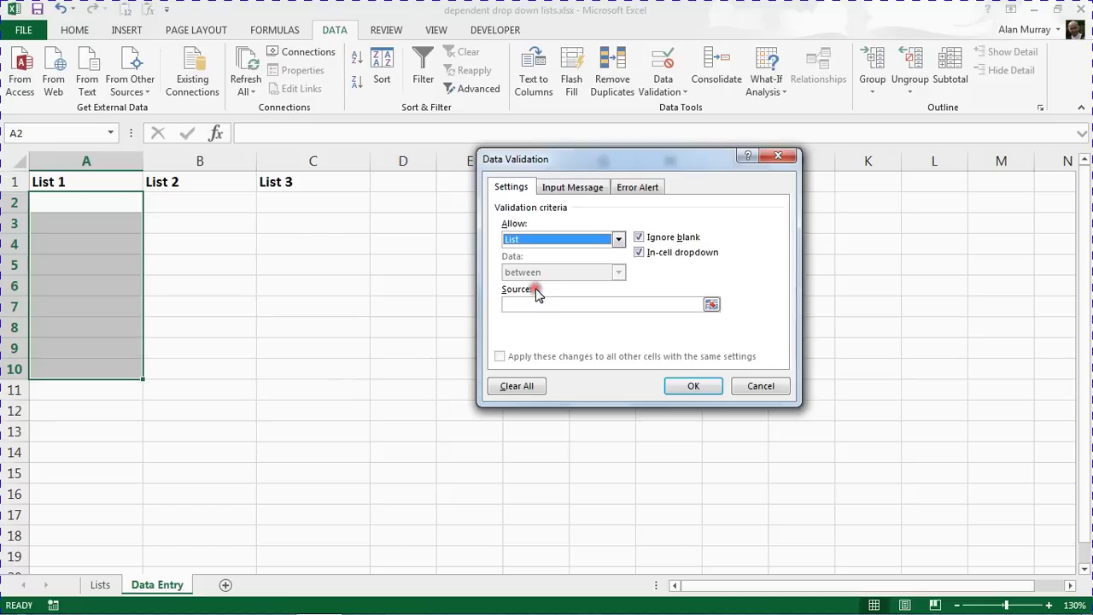
Use =Category as the source of the List 1 validation and apply it to A2:A10
left_click(536, 304)
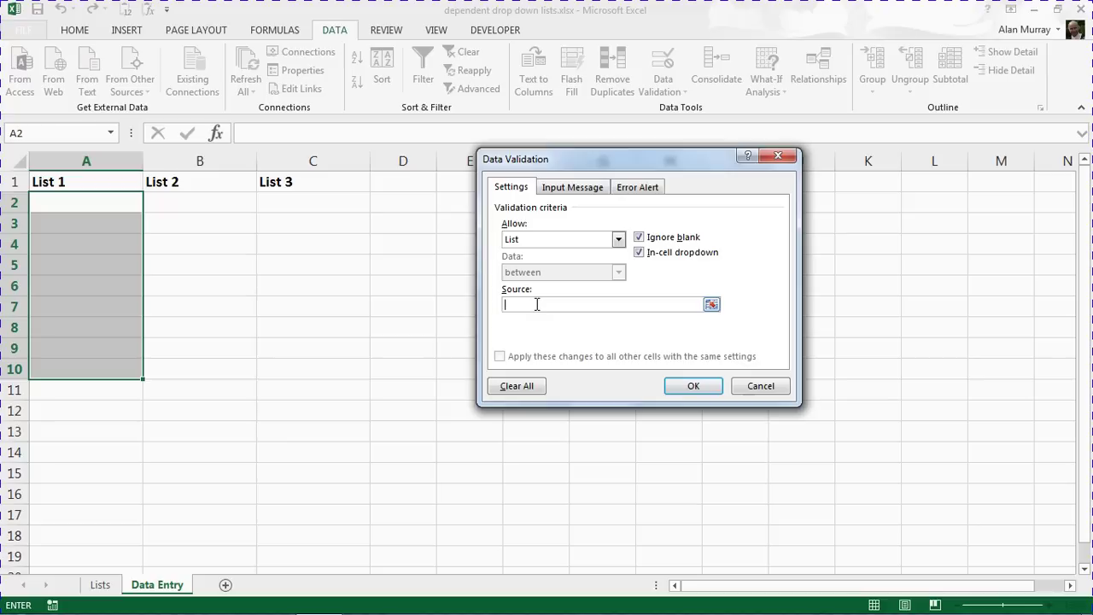
type("=Catego")
key("BackSpace")
key("BackSpace")
type("gor")
left_click(683, 386)
left_click(398, 321)
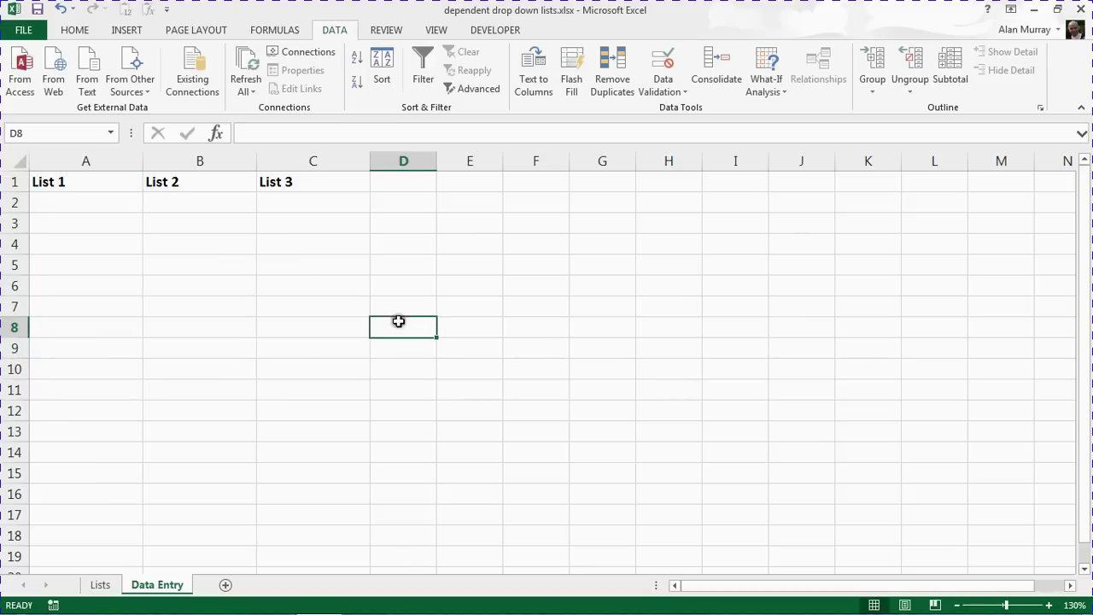
Check the drop-down choices in cells A2, A3 and A6 of the List 1 column
left_click(123, 202)
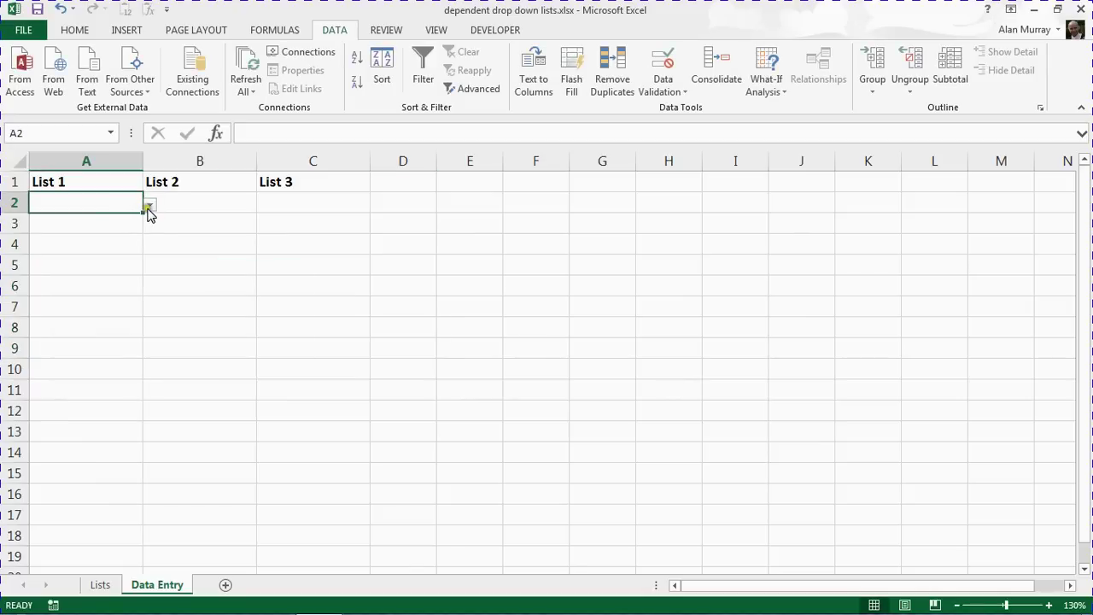
left_click(150, 205)
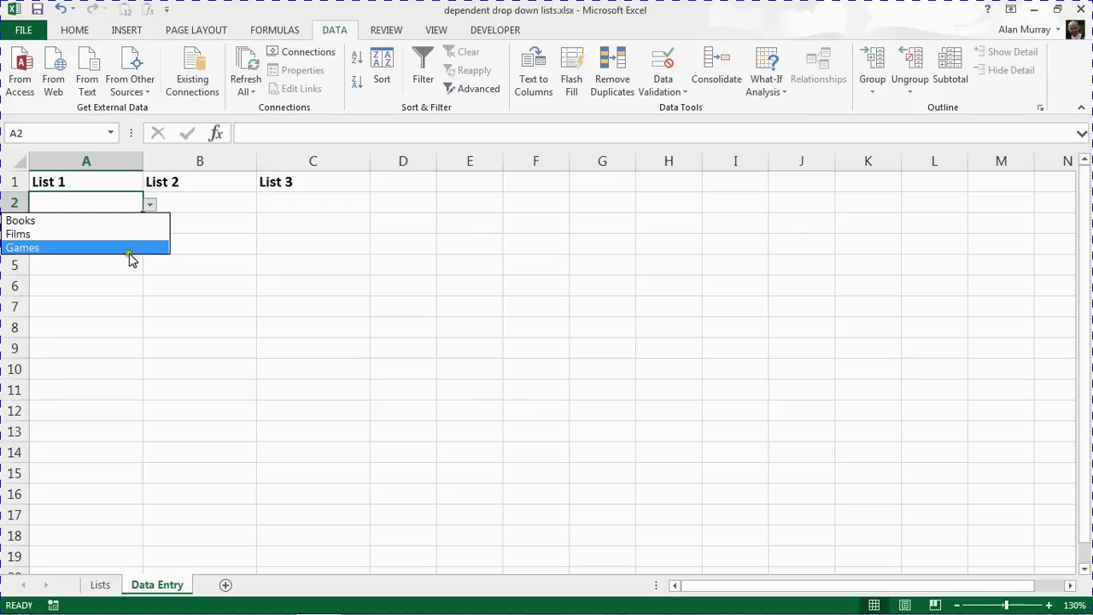
key("Escape")
left_click(125, 230)
left_click(149, 225)
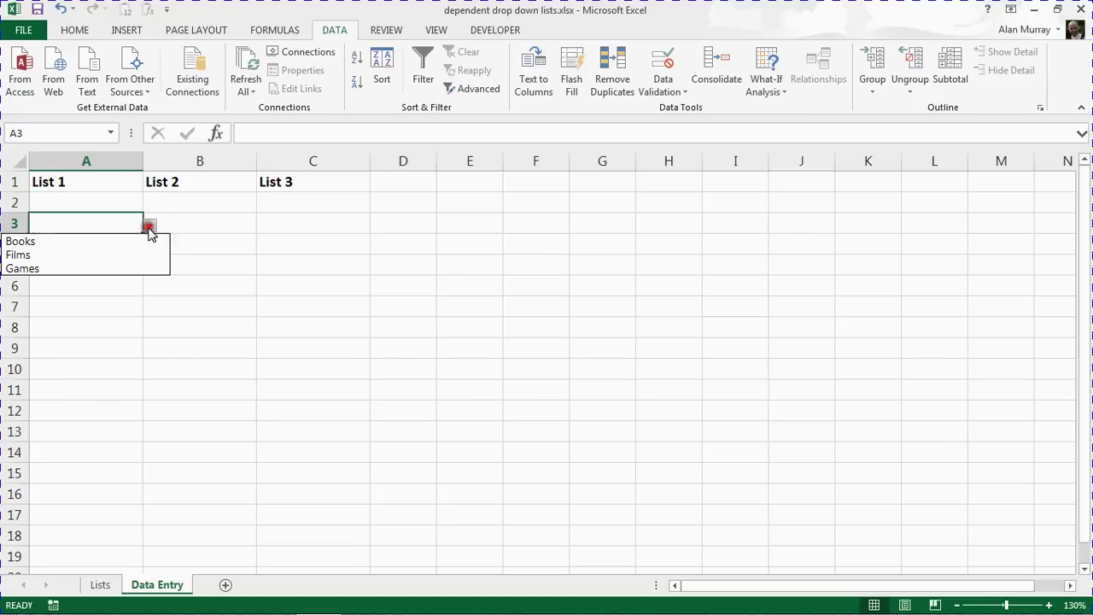
left_click(105, 285)
left_click(105, 285)
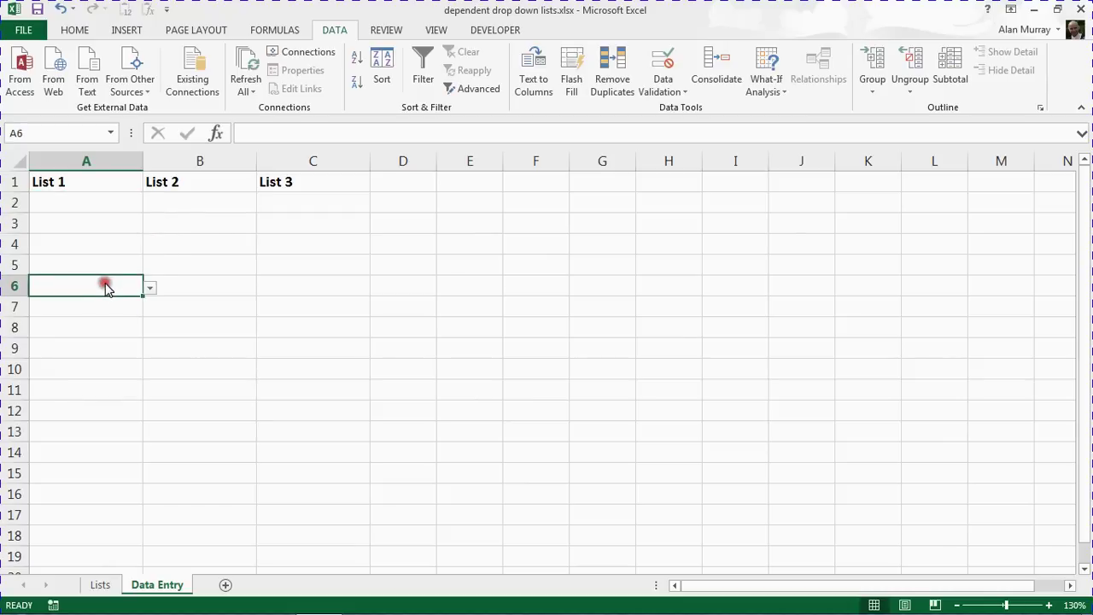
left_click(148, 288)
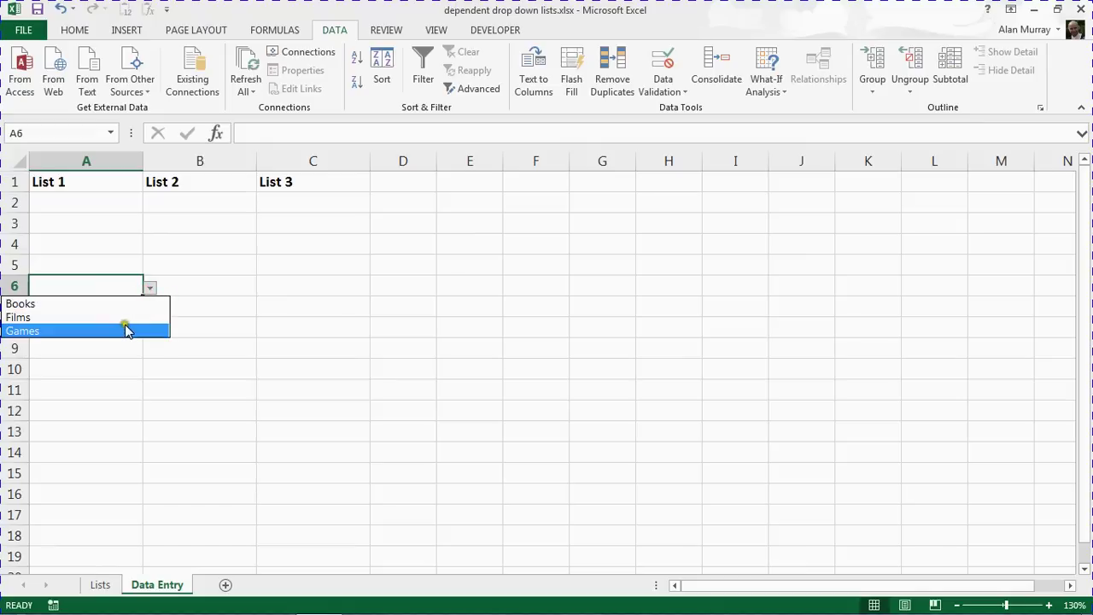
left_click(203, 295)
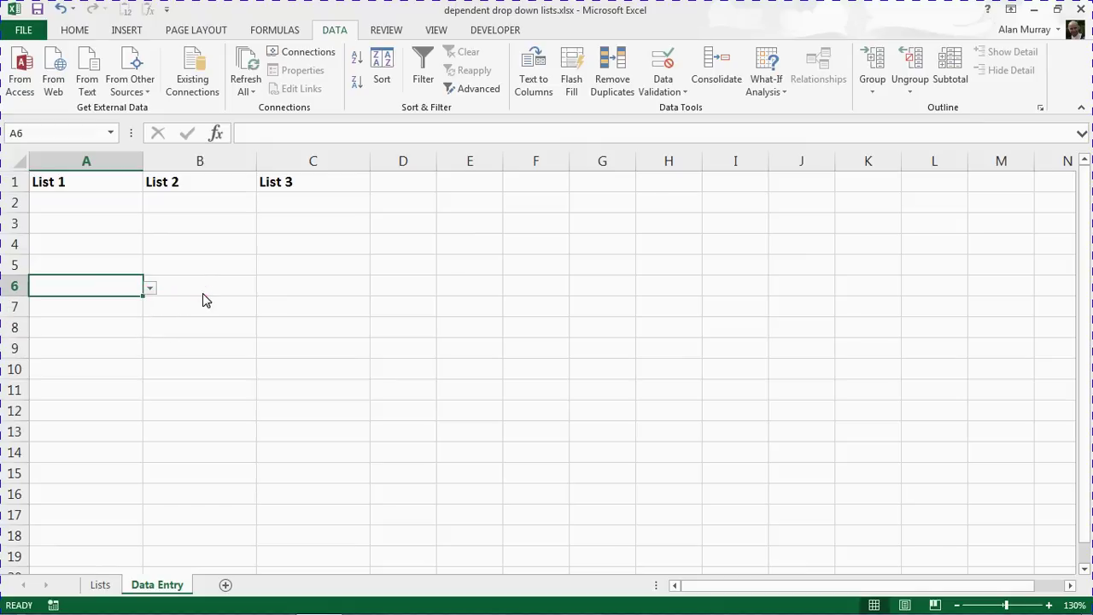
left_click(129, 203)
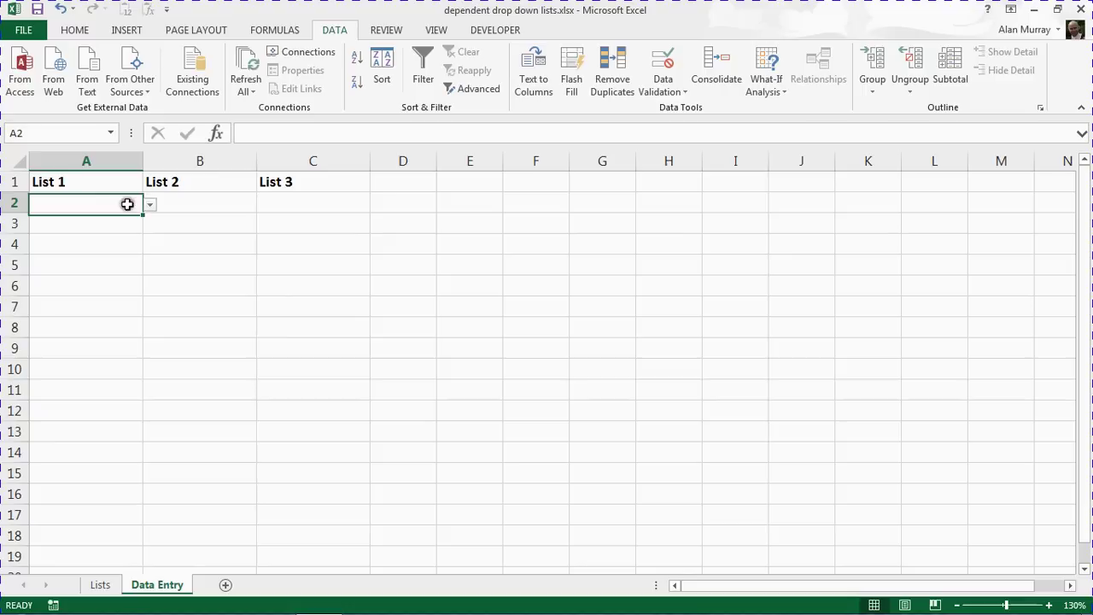
left_click(197, 205)
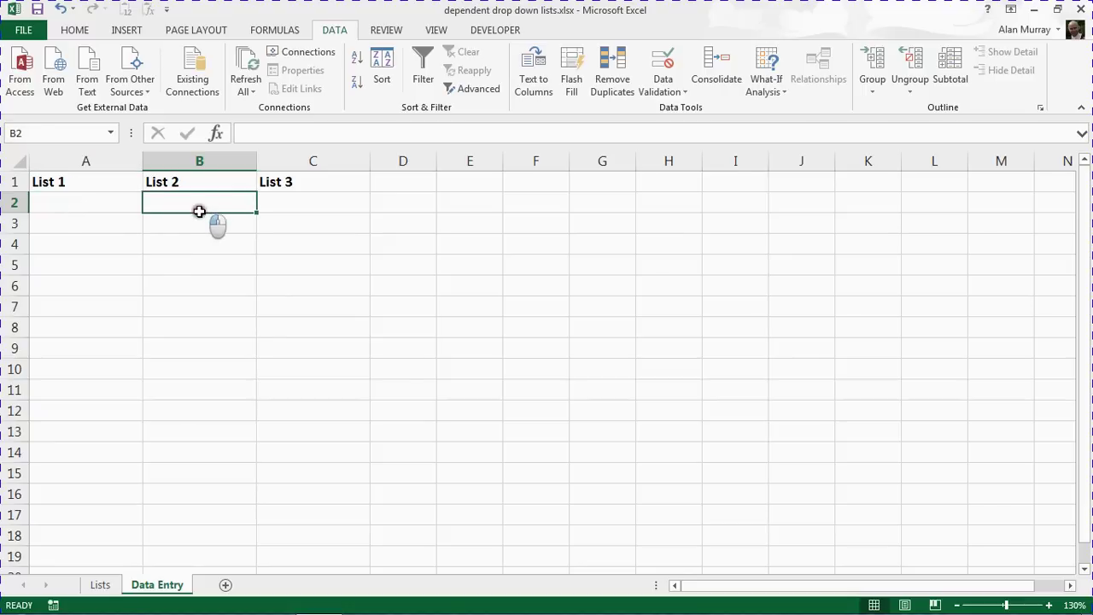
left_click_drag(199, 211, 188, 364)
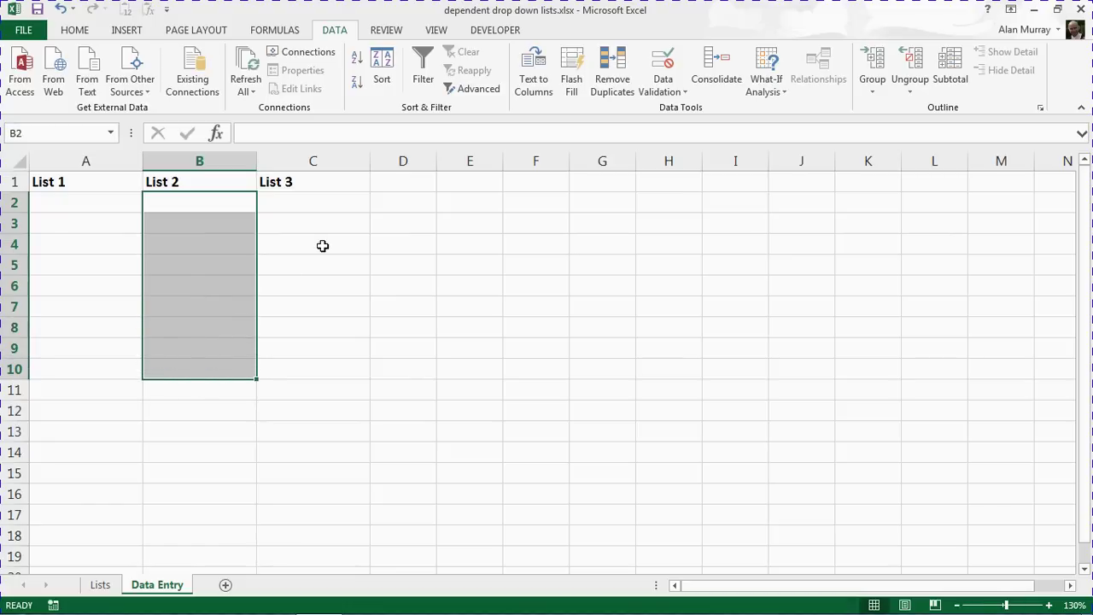
left_click(663, 65)
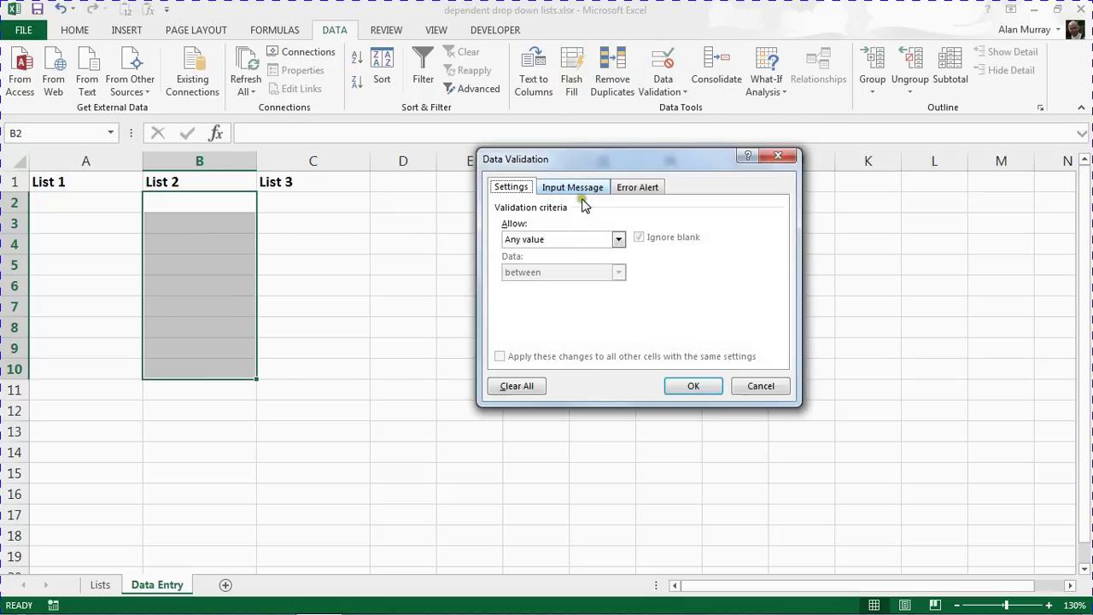
left_click(561, 238)
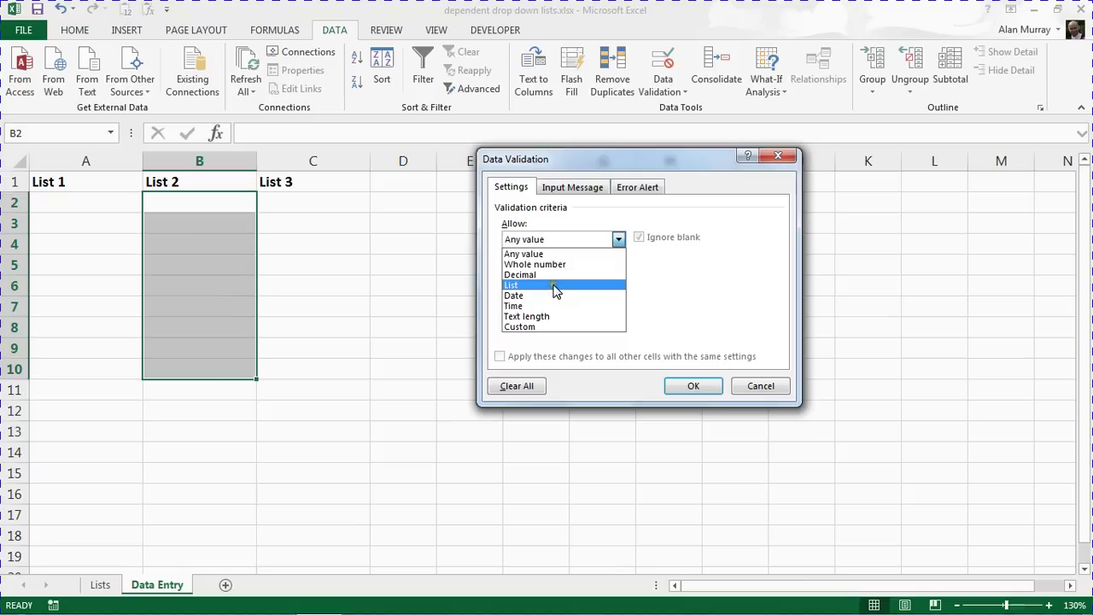
left_click(555, 285)
left_click(554, 304)
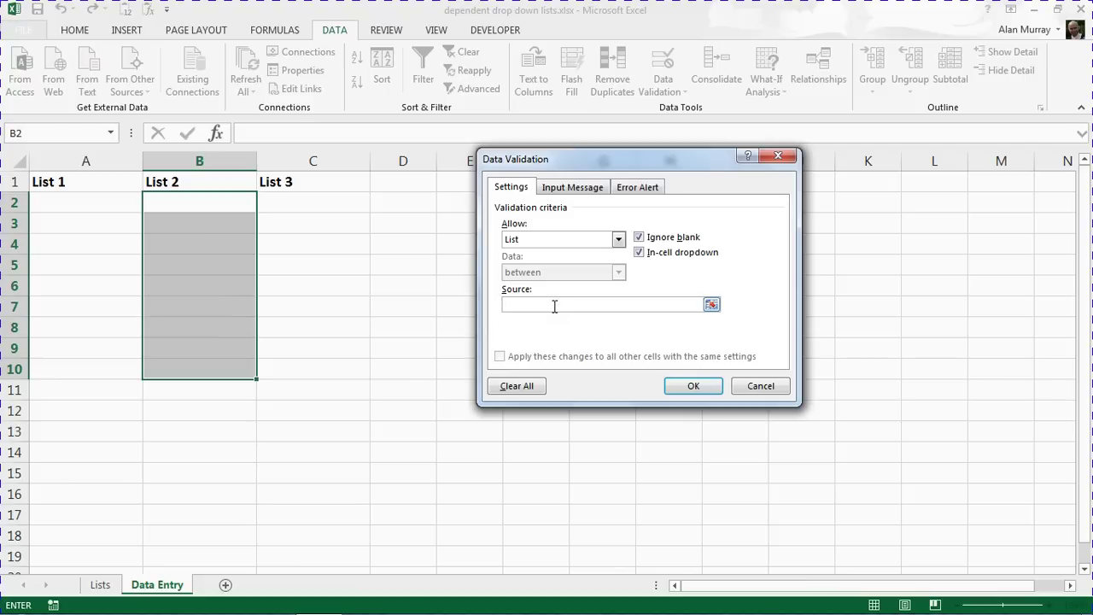
left_click(750, 386)
left_click(496, 265)
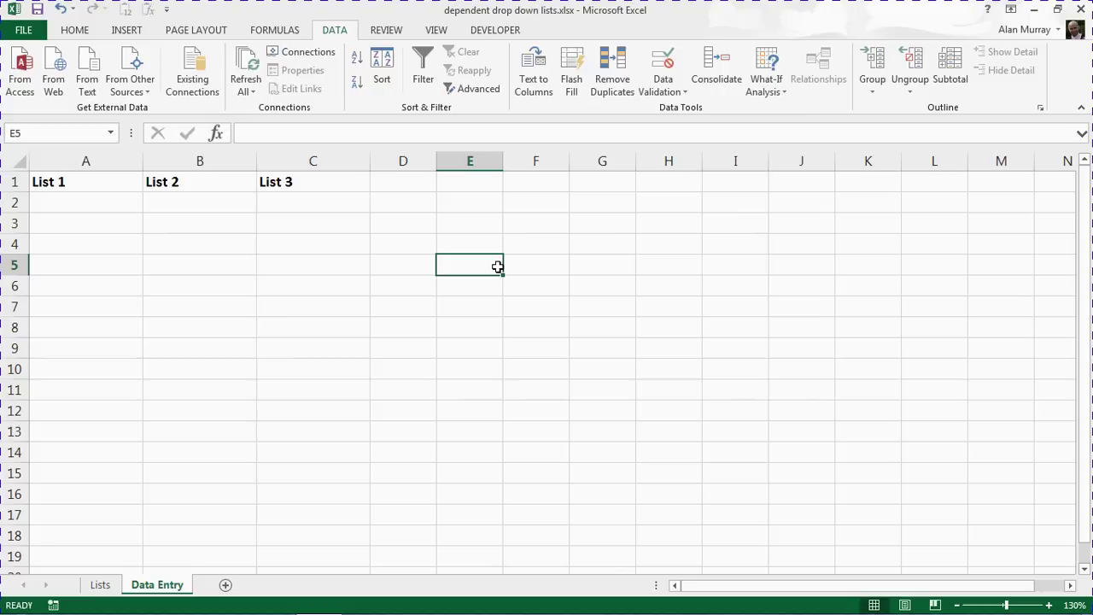
type("=indir")
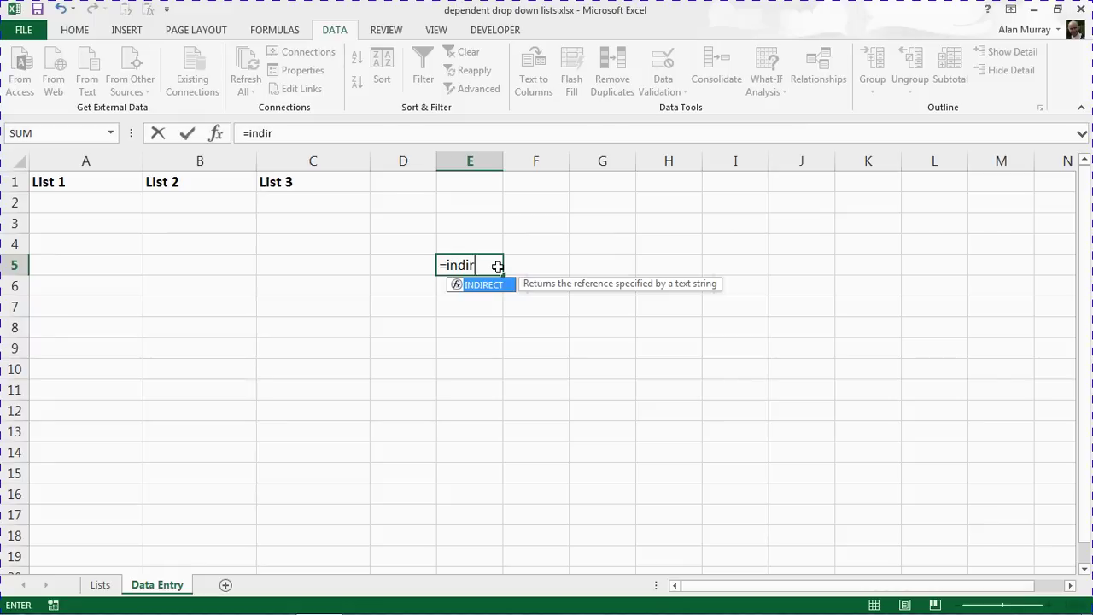
key("Escape")
key("Escape")
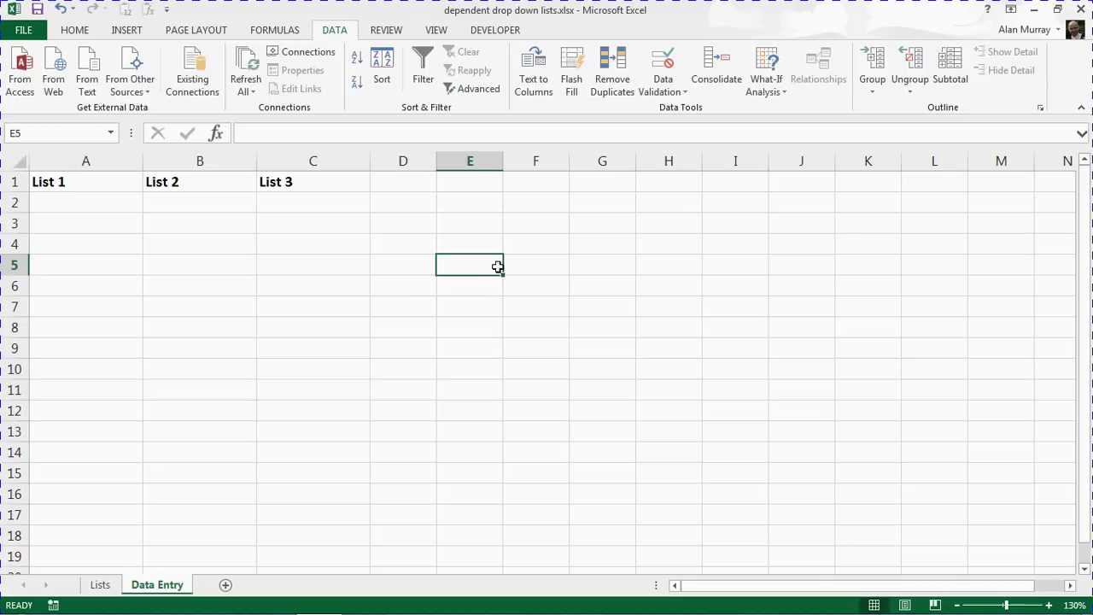
Choose Films from the drop-down list in cell A2 under List 1
left_click(95, 202)
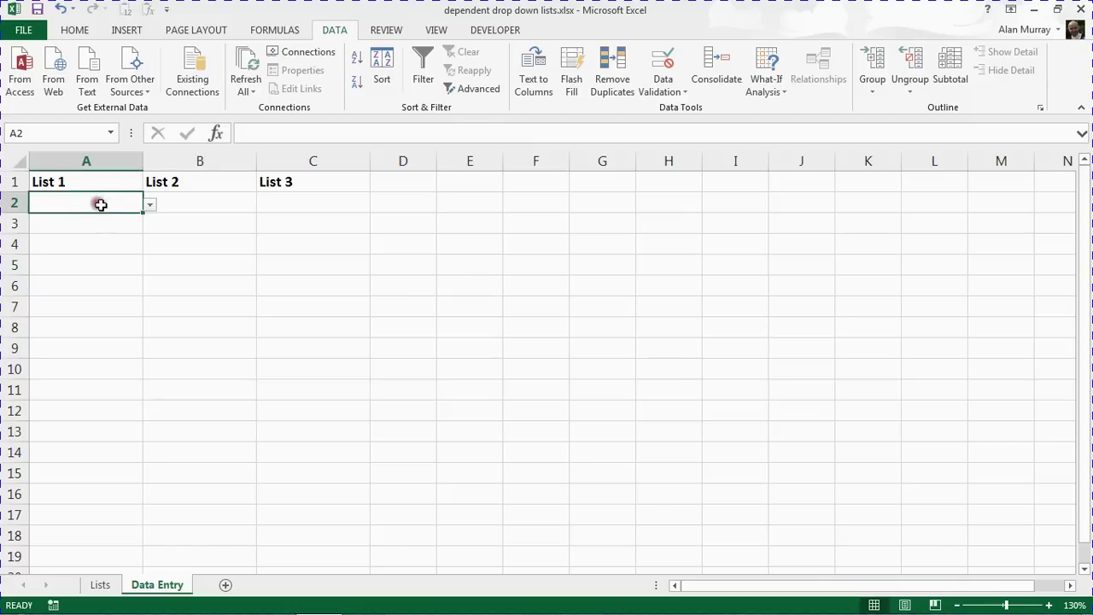
left_click(149, 205)
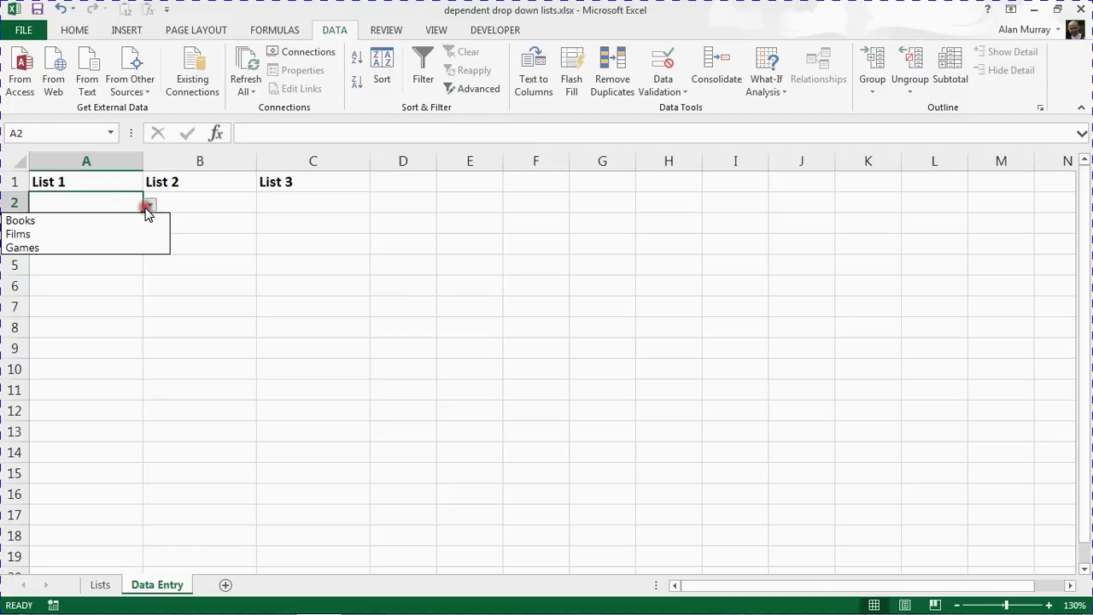
left_click(133, 237)
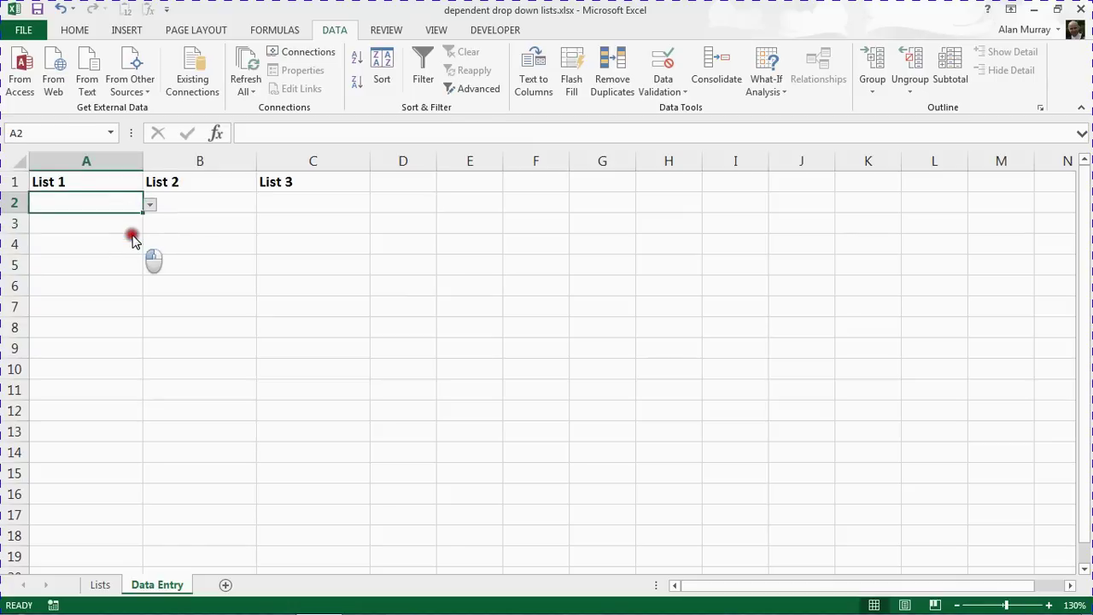
left_click(199, 206)
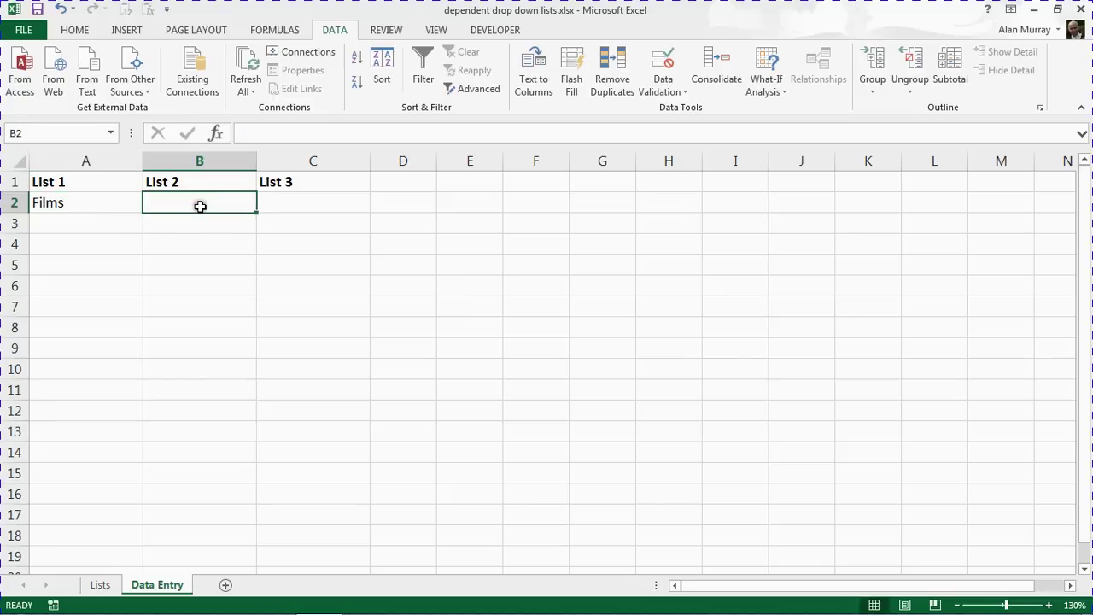
left_click(128, 203)
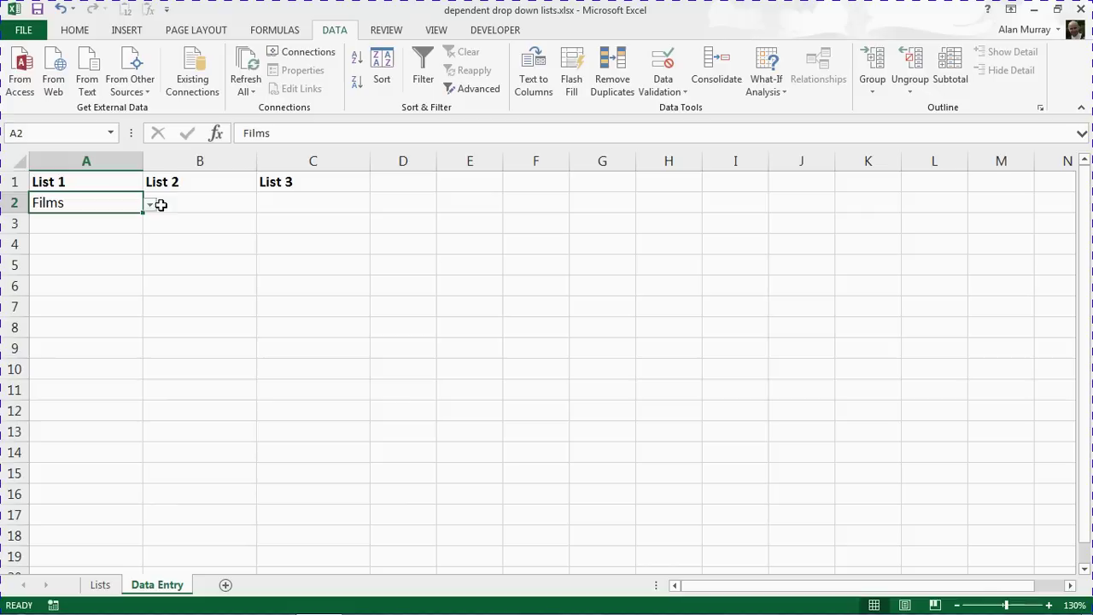
left_click(180, 202)
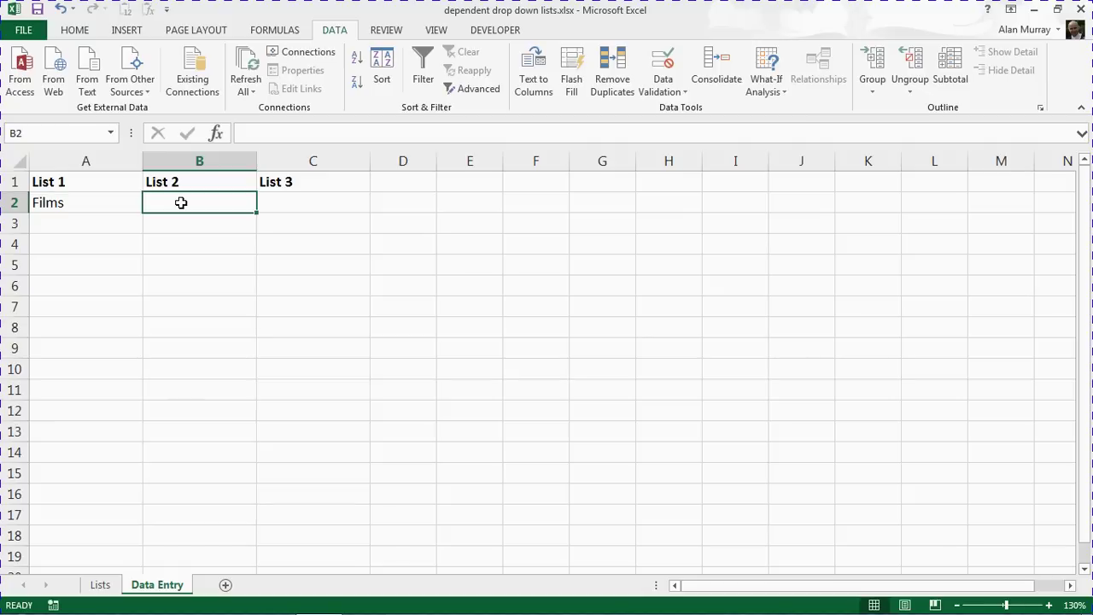
left_click(117, 202)
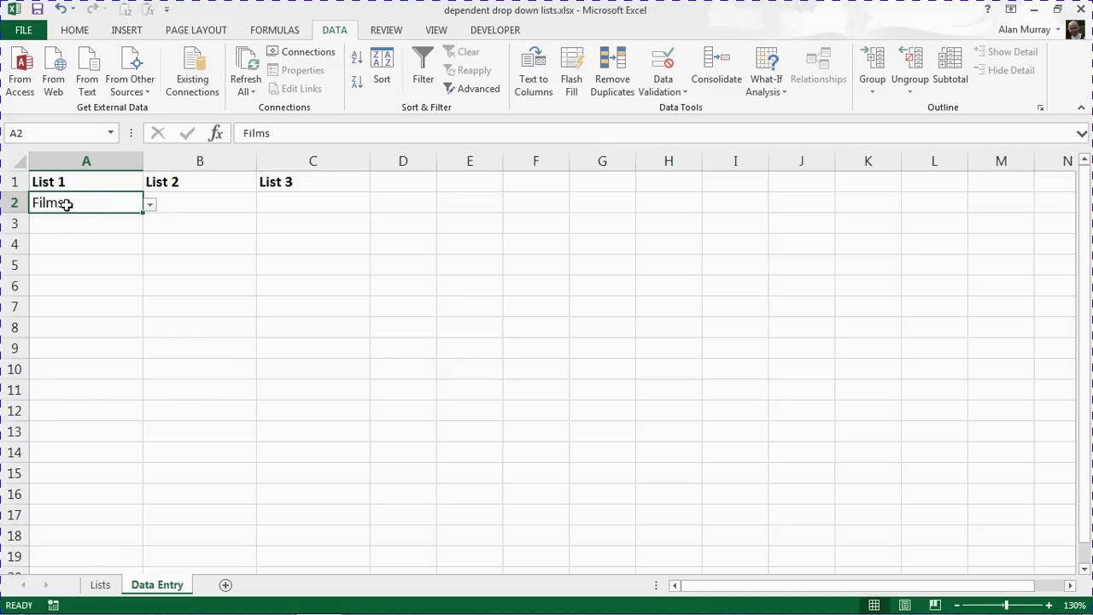
left_click(195, 202)
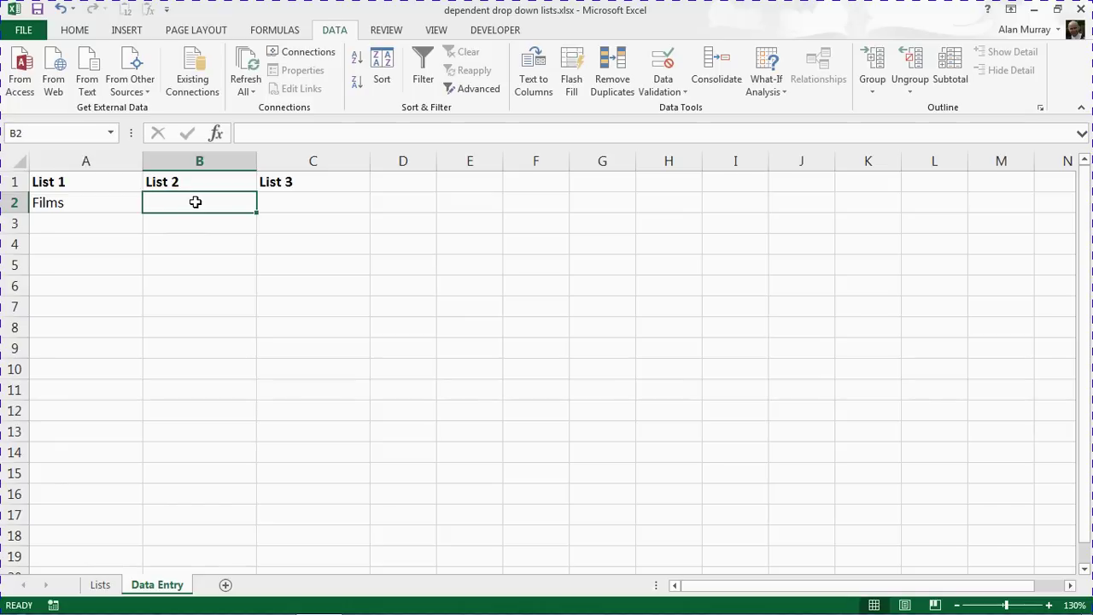
left_click(110, 202)
Set the data validation of cells B2:B10 under List 2 to allow a List
left_click(202, 209)
left_click_drag(204, 208, 191, 362)
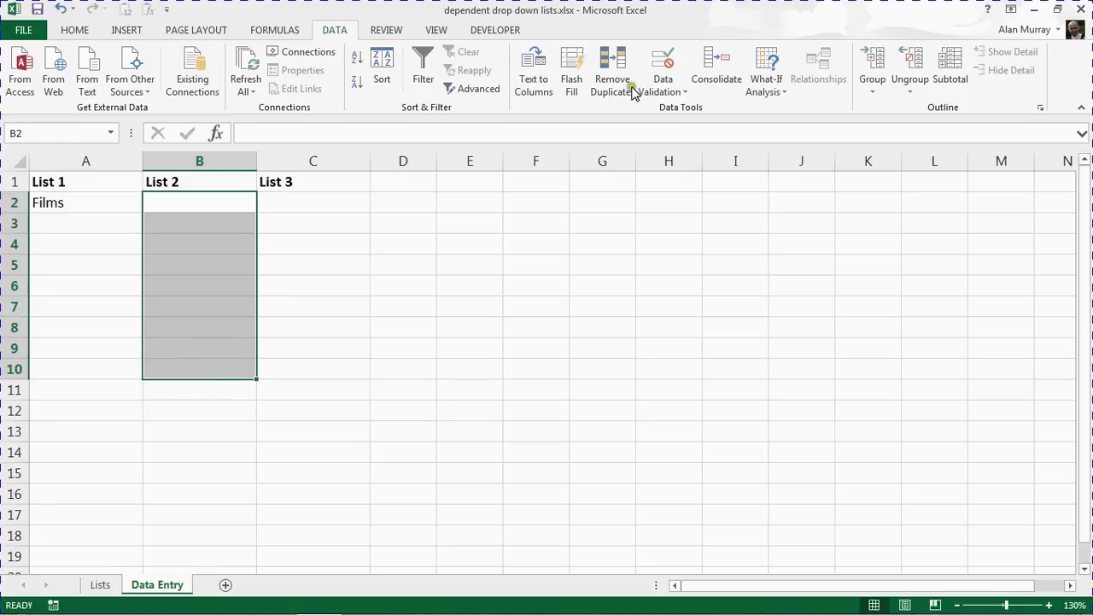
left_click(664, 72)
left_click(573, 239)
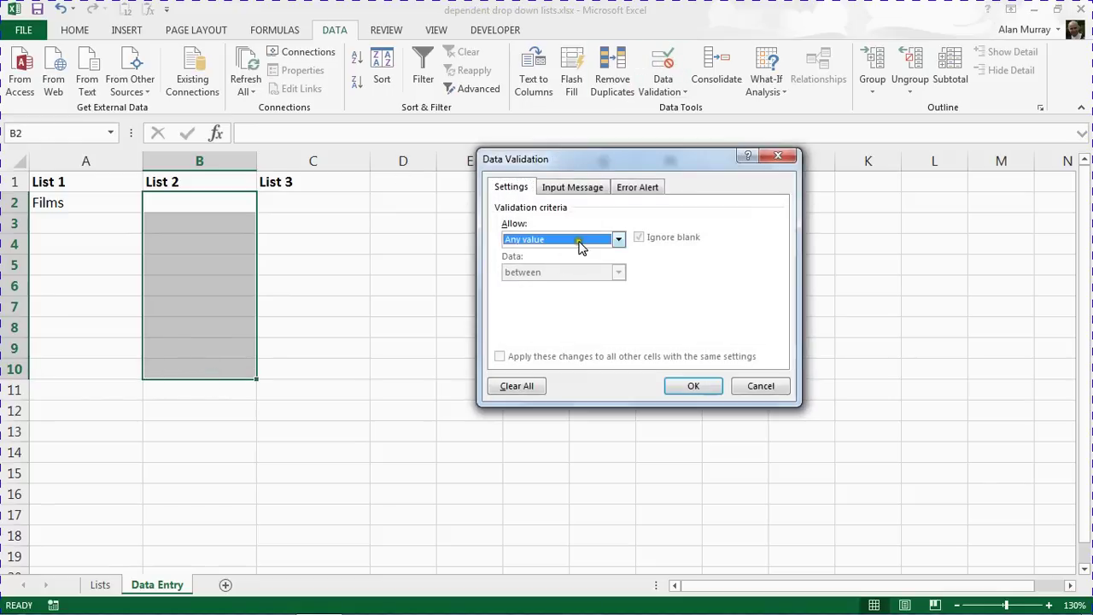
left_click(564, 285)
Use =indirect($A2), with only the column absolute, as the source of the List 2 validation and apply it to B2:B10
left_click(562, 304)
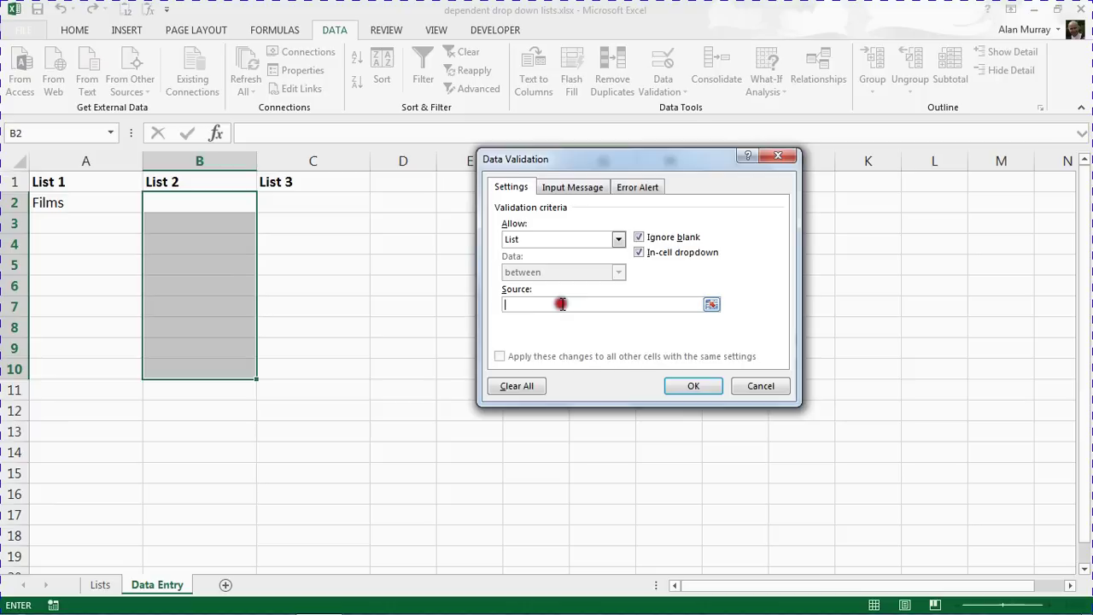
type("=indirect")
type("(")
left_click(90, 202)
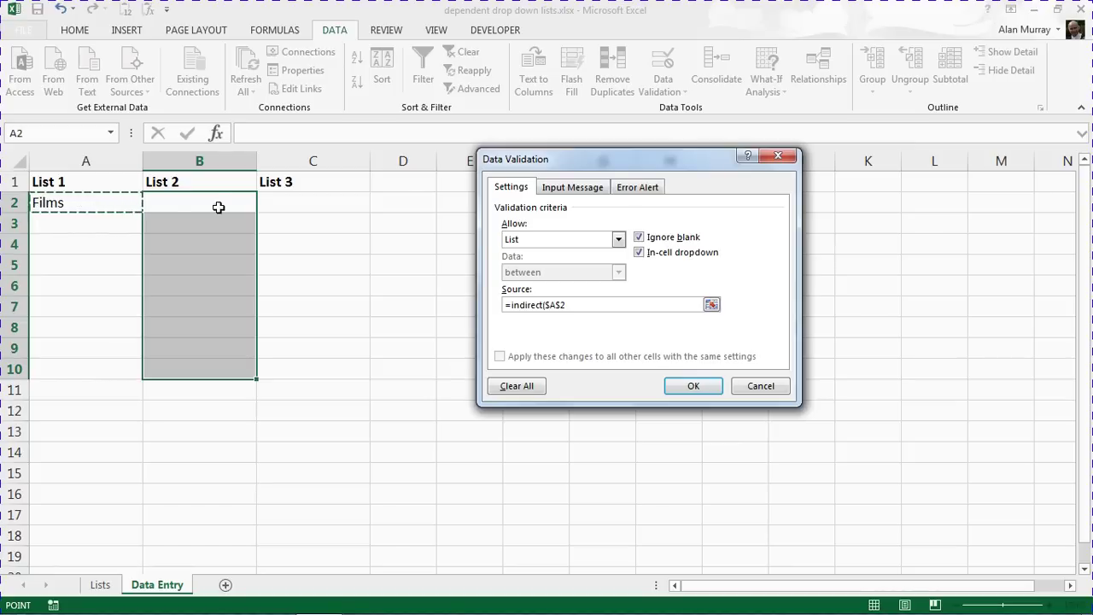
left_click(551, 305)
key("BackSpace")
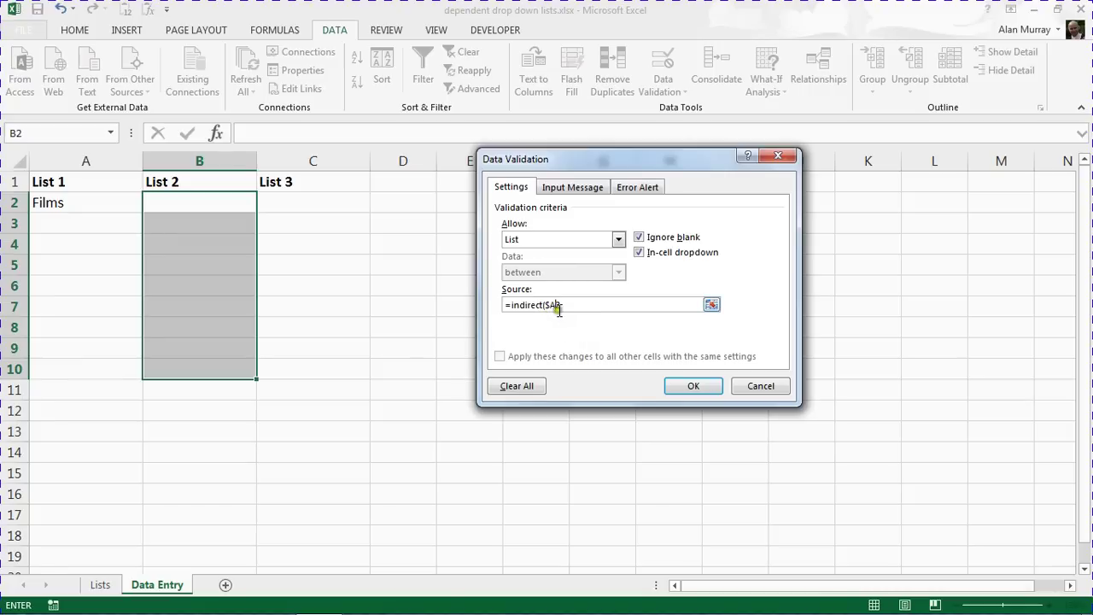
left_click(561, 307)
left_click(690, 385)
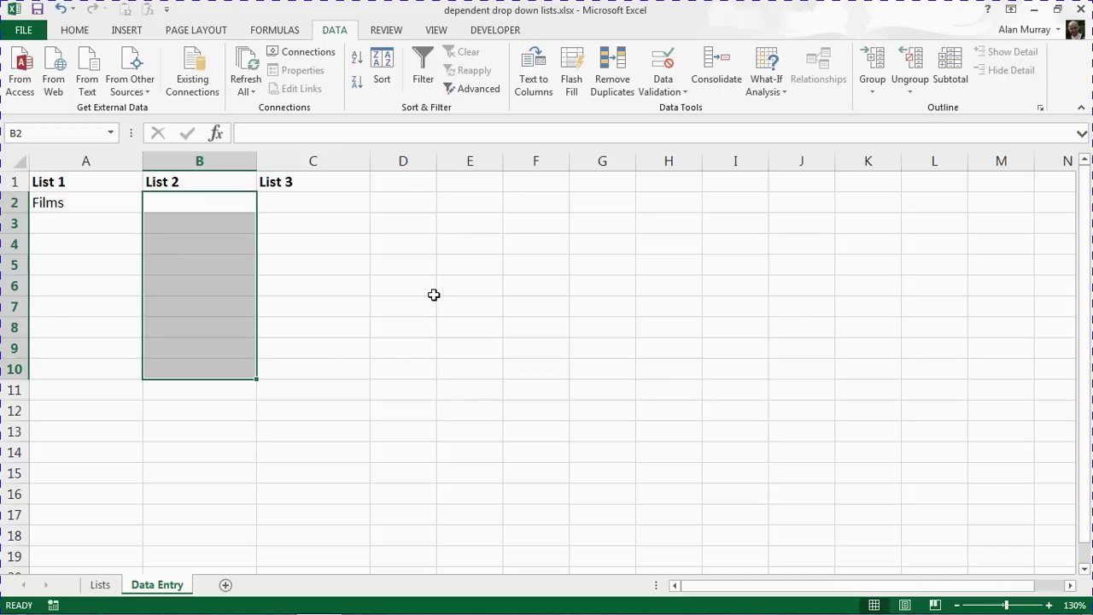
Check the List 2 drop-down choices in cell B2 while Films is selected in A2
left_click(109, 200)
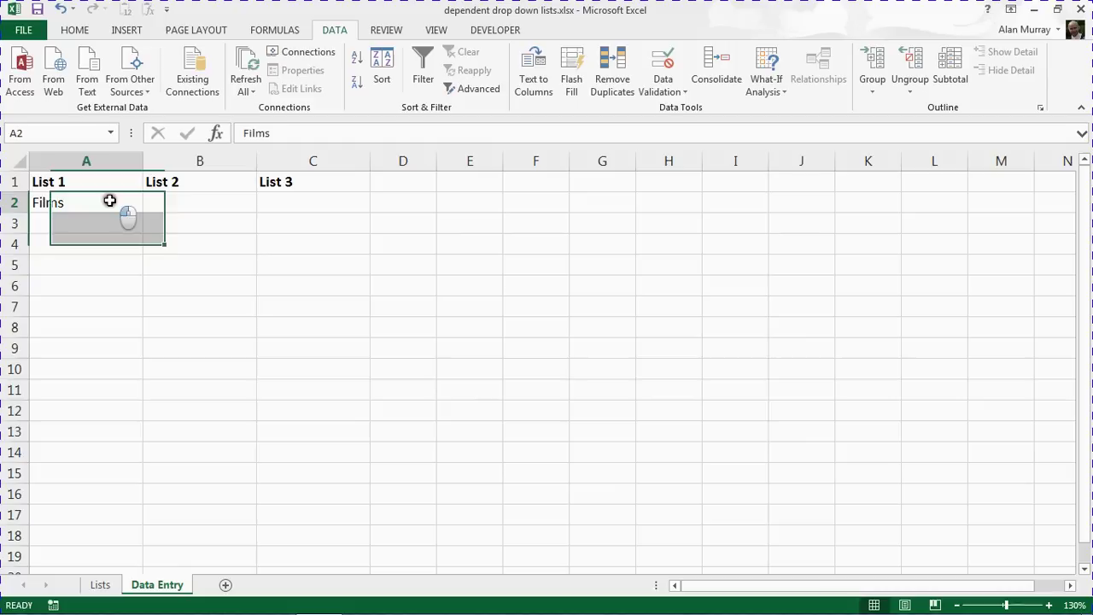
left_click(195, 211)
left_click(264, 207)
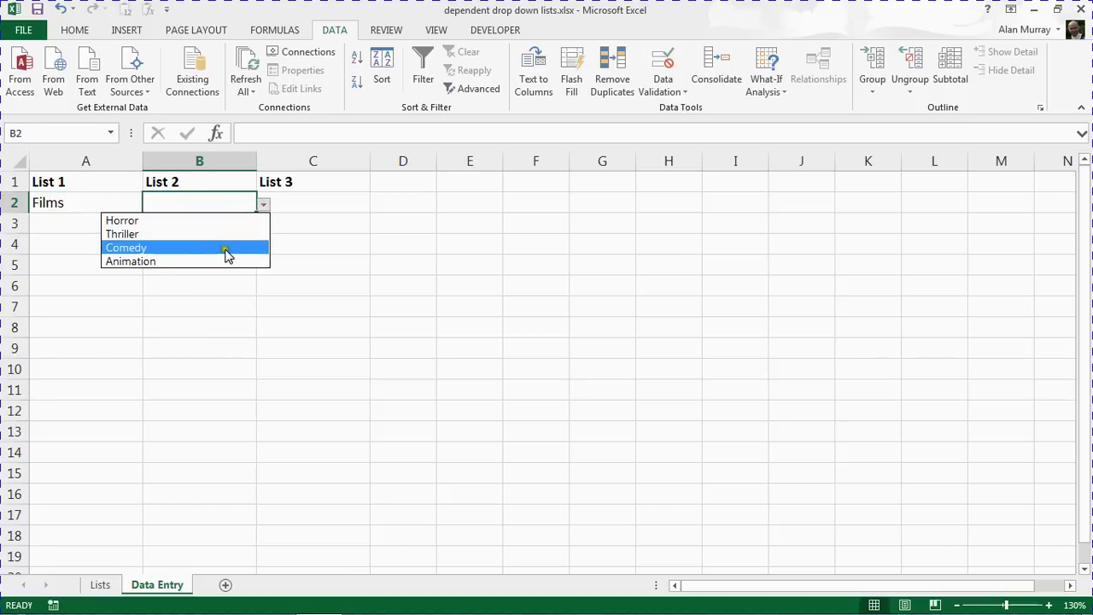
Change cell A2 under List 1 to Books and check the List 2 drop-down choices in B2
left_click(117, 203)
left_click(117, 201)
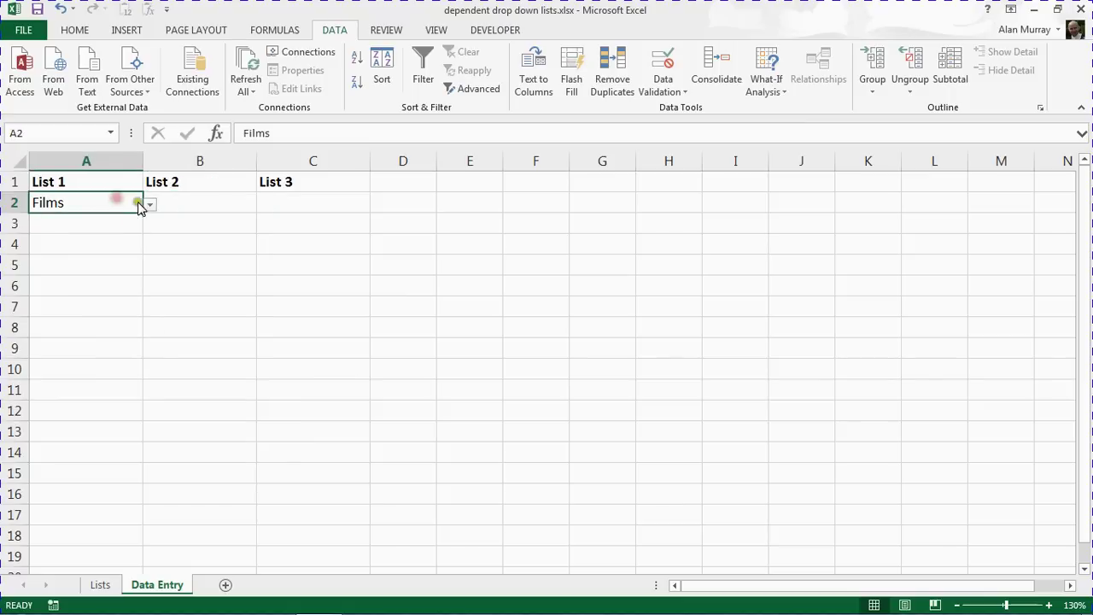
left_click(149, 205)
left_click(135, 218)
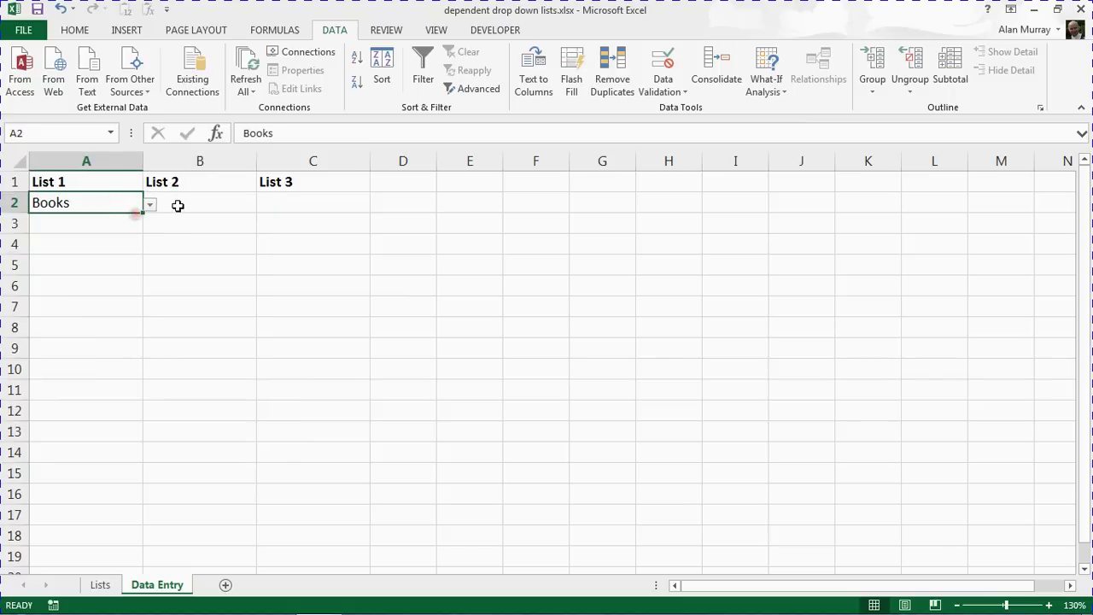
left_click(177, 205)
left_click(263, 205)
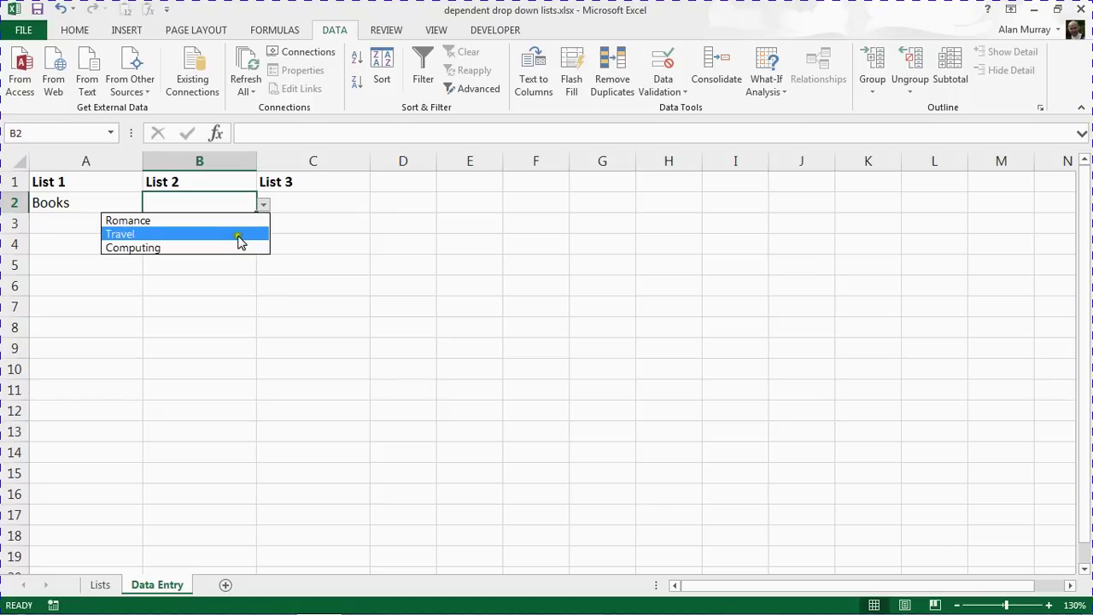
Change cell A2 under List 1 to Games and check the List 2 drop-down choices in B2
left_click(126, 200)
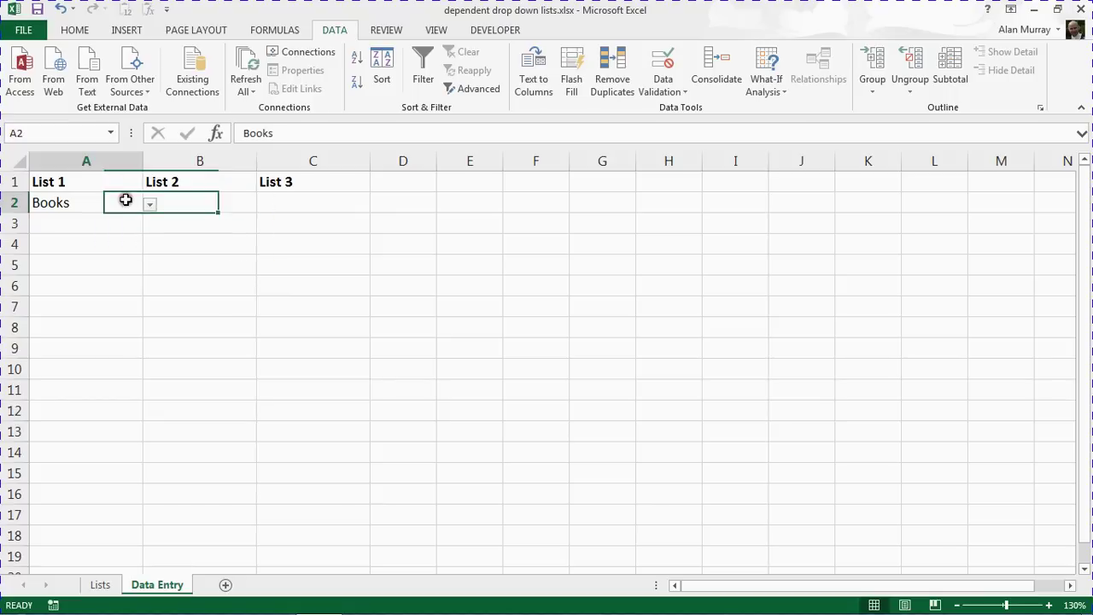
left_click(149, 204)
left_click(117, 253)
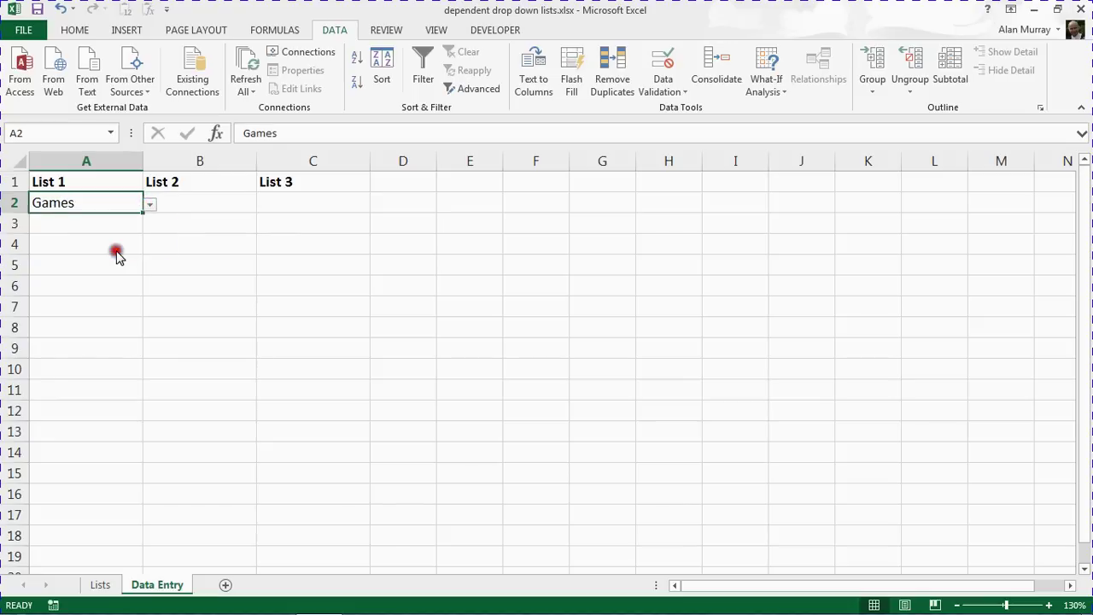
left_click(223, 210)
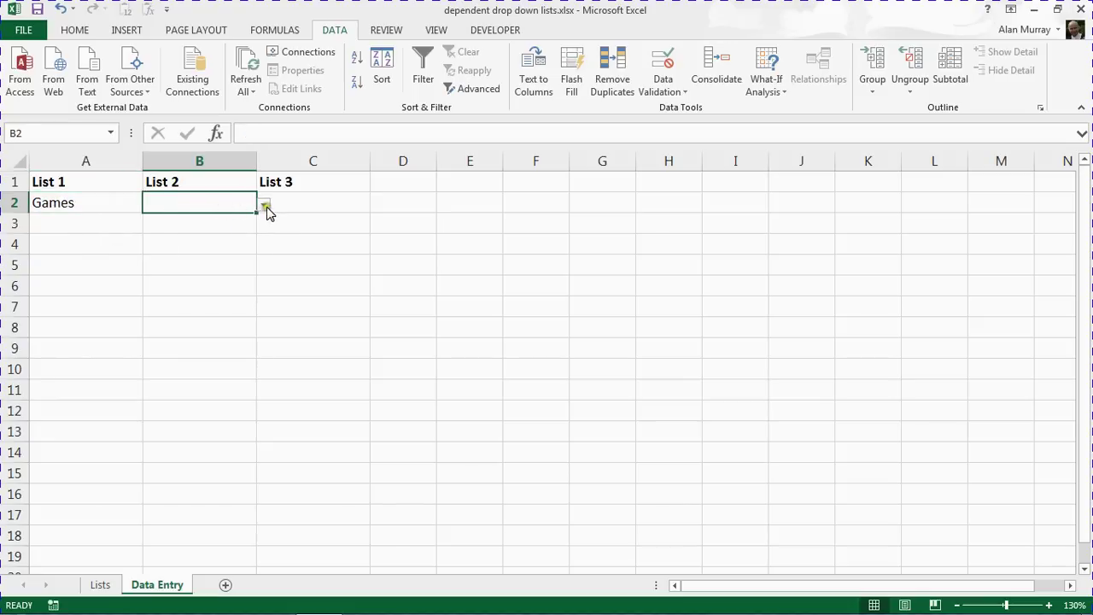
left_click(266, 206)
Set cell A2 under List 1 back to Films from its drop-down list
left_click(126, 204)
left_click(126, 203)
left_click(149, 204)
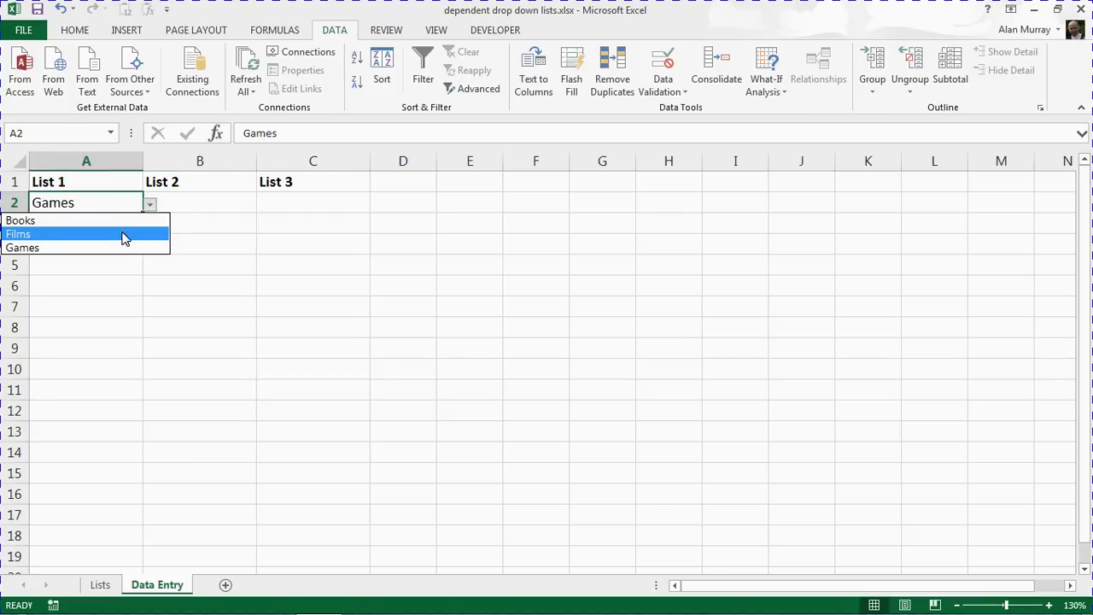
left_click(122, 234)
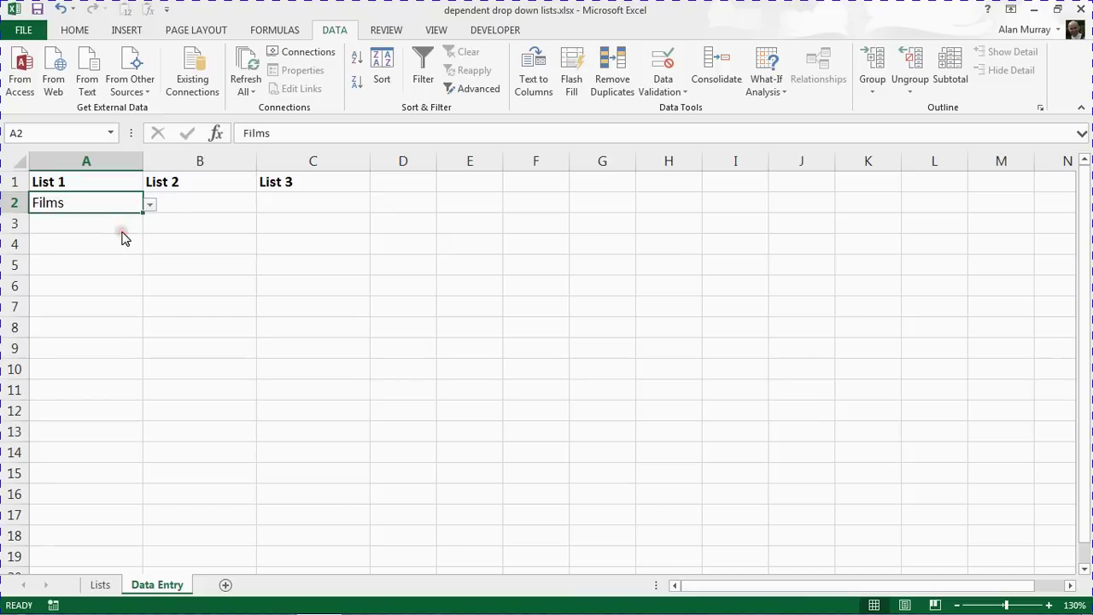
Set the data validation of cells C2:C10 under List 3 to allow a List
left_click(293, 208)
left_click(293, 220)
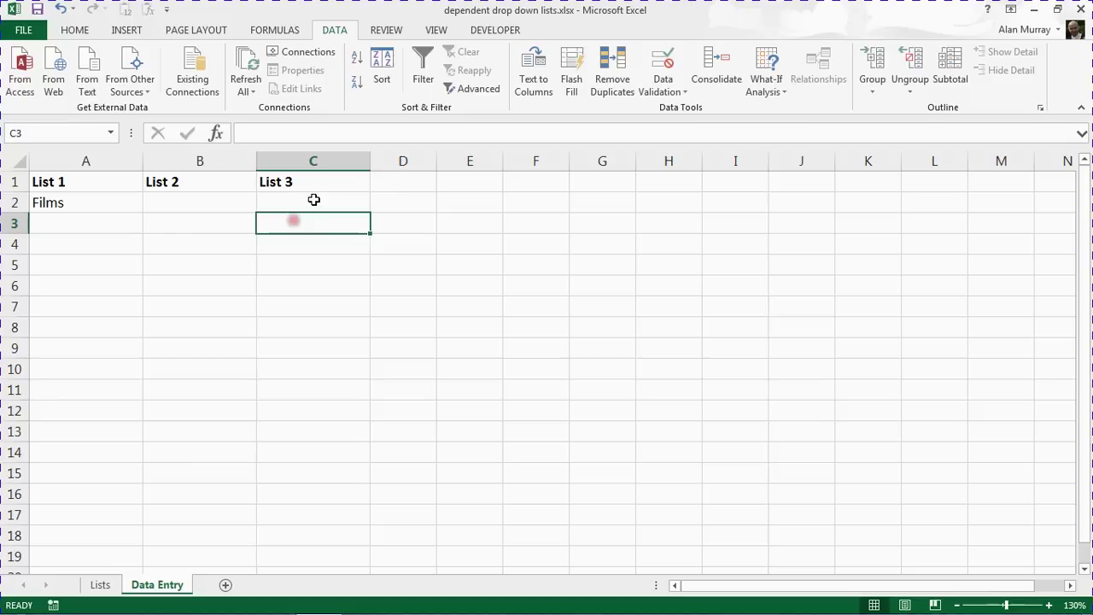
left_click_drag(314, 200, 306, 365)
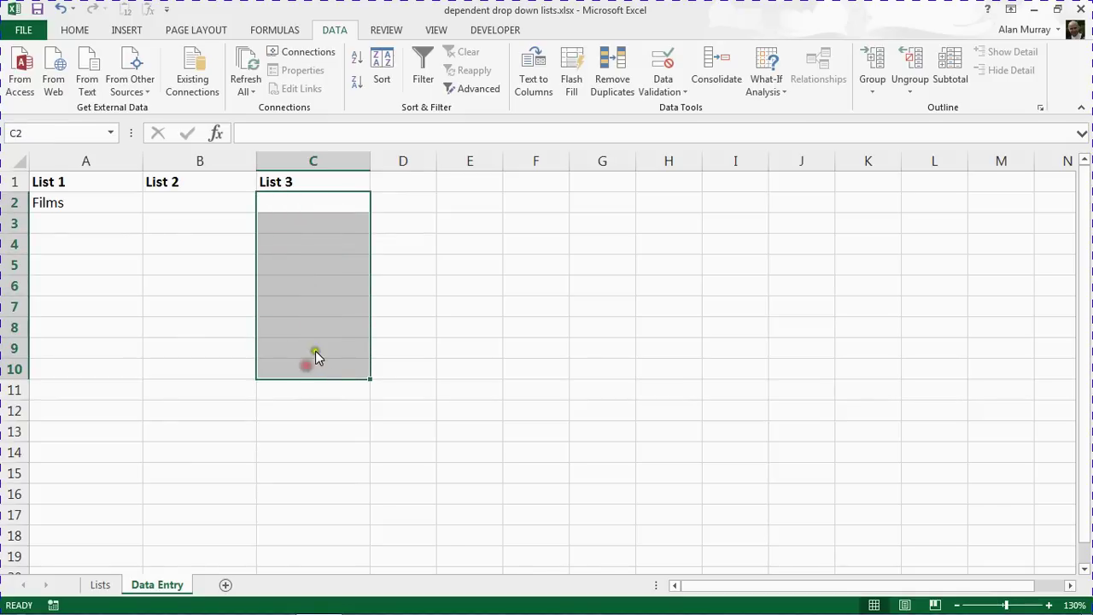
left_click(663, 73)
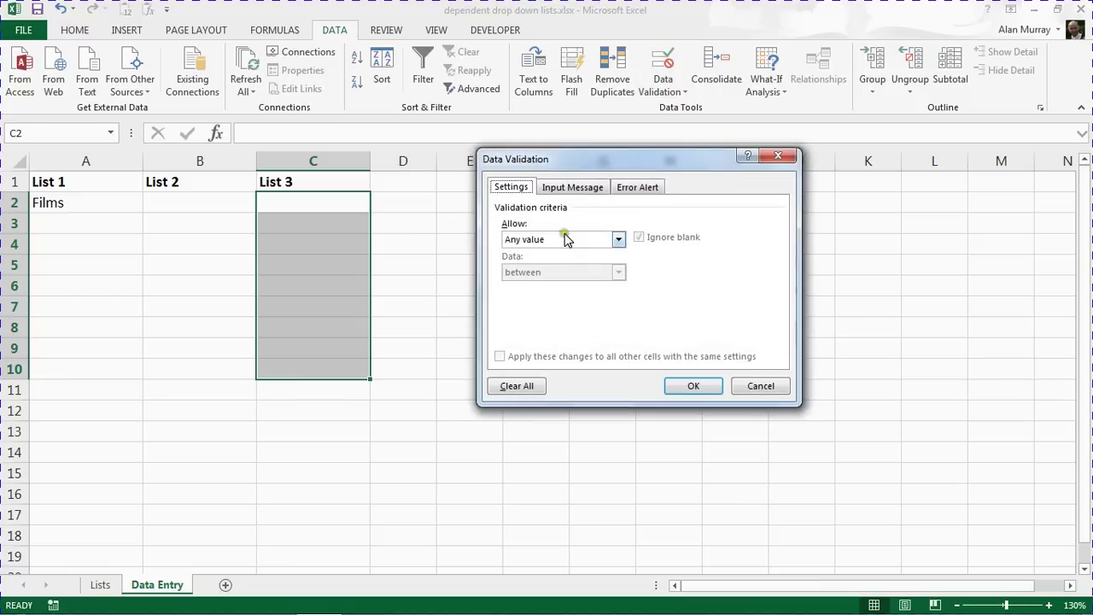
left_click(565, 239)
left_click(543, 284)
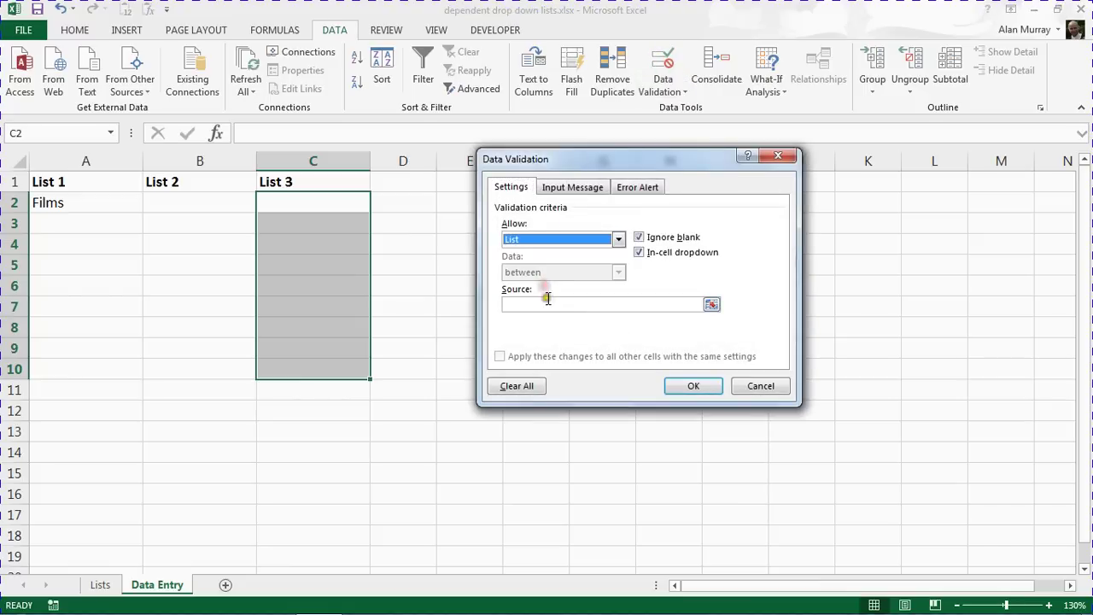
Use =indirect($B2), with only the column absolute, as the List 3 validation source and apply it to C2:C10 despite the source error
left_click(547, 303)
type("=ind")
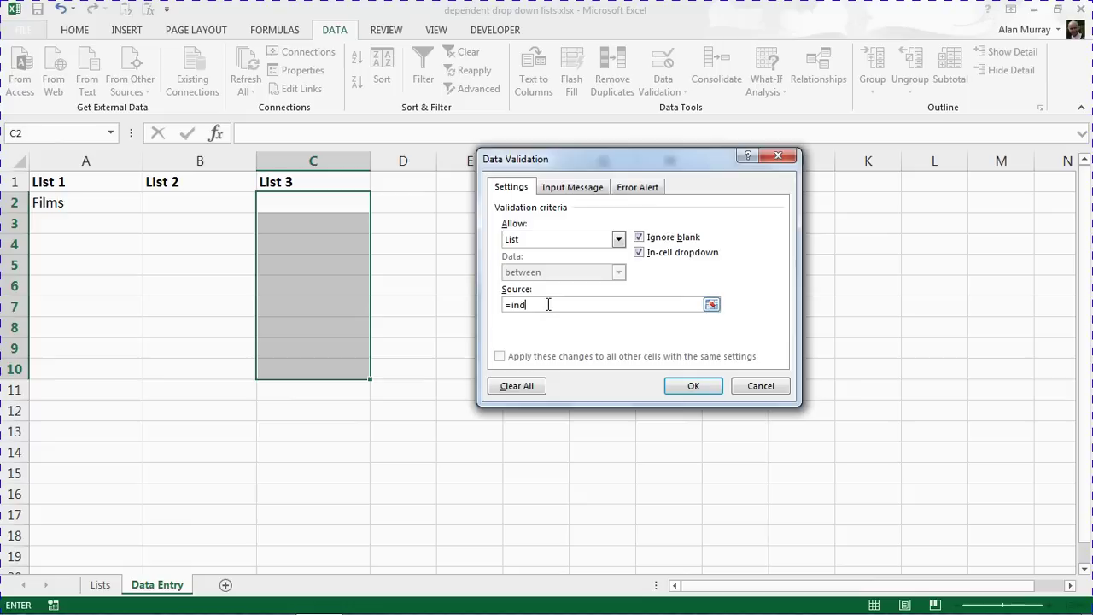
type("irect(")
left_click(235, 205)
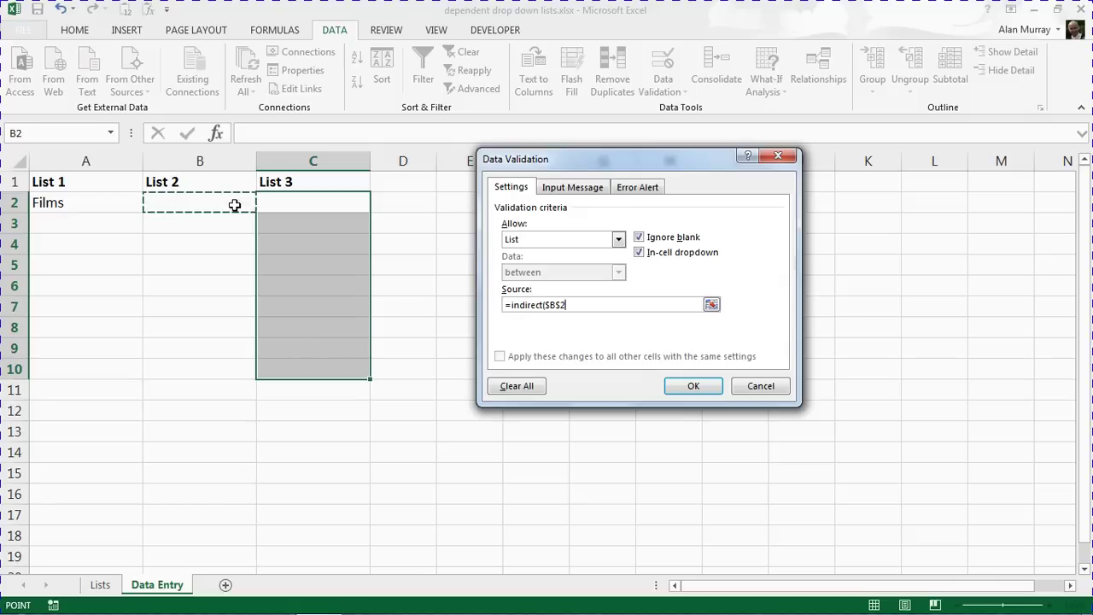
left_click(553, 305)
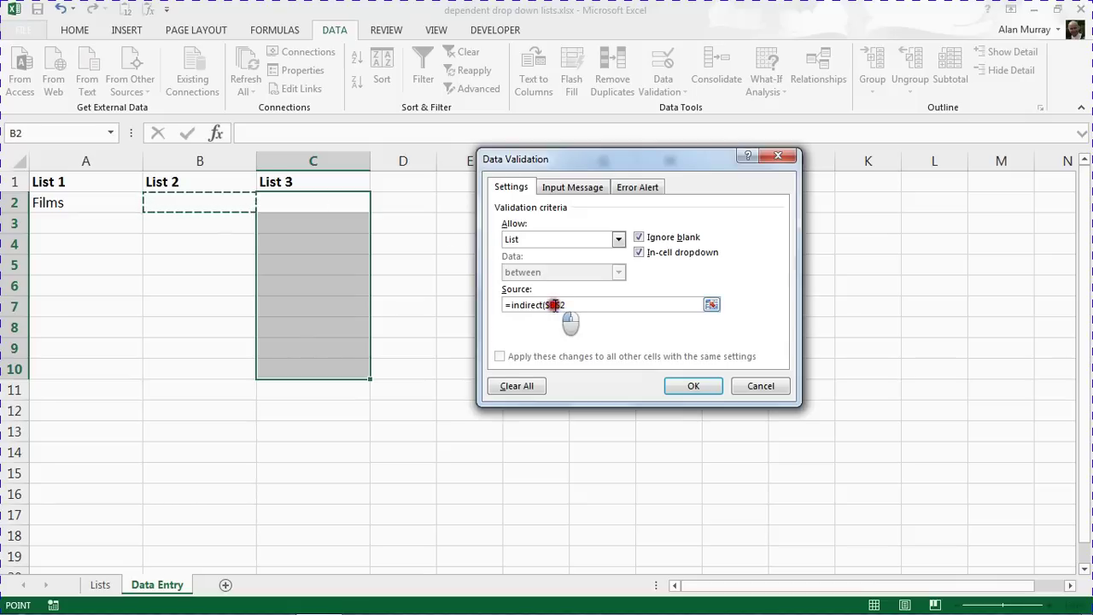
key("Delete")
left_click(557, 304)
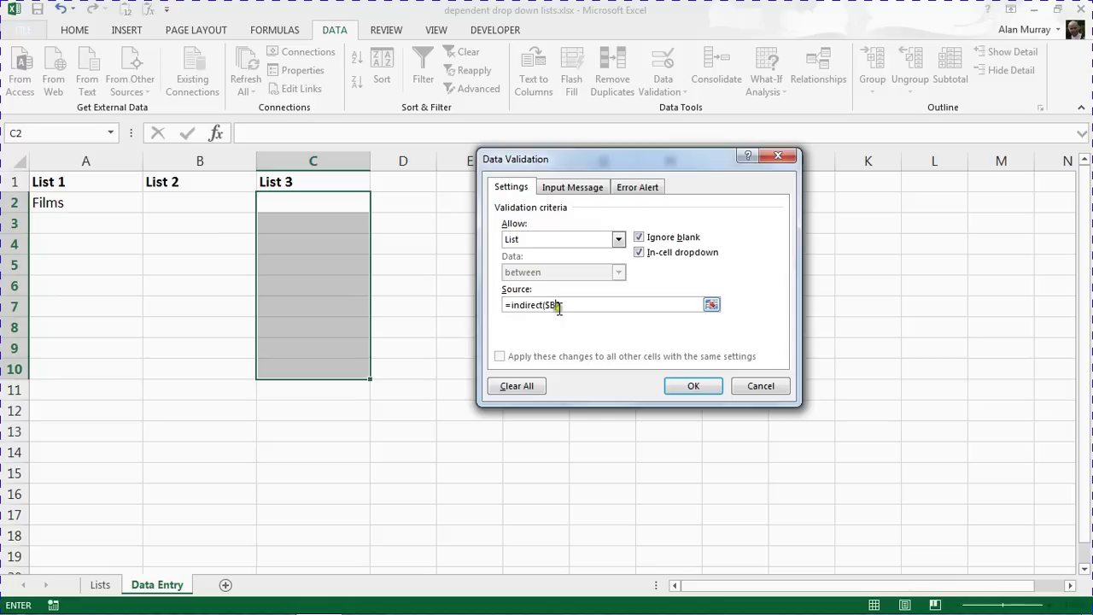
type(")")
left_click(674, 387)
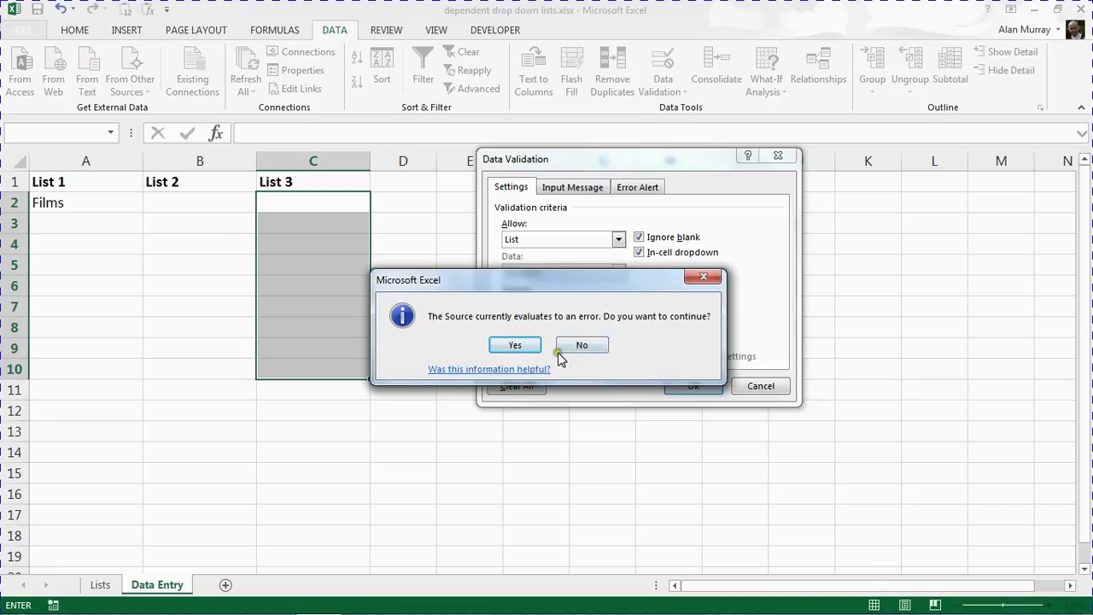
left_click(515, 345)
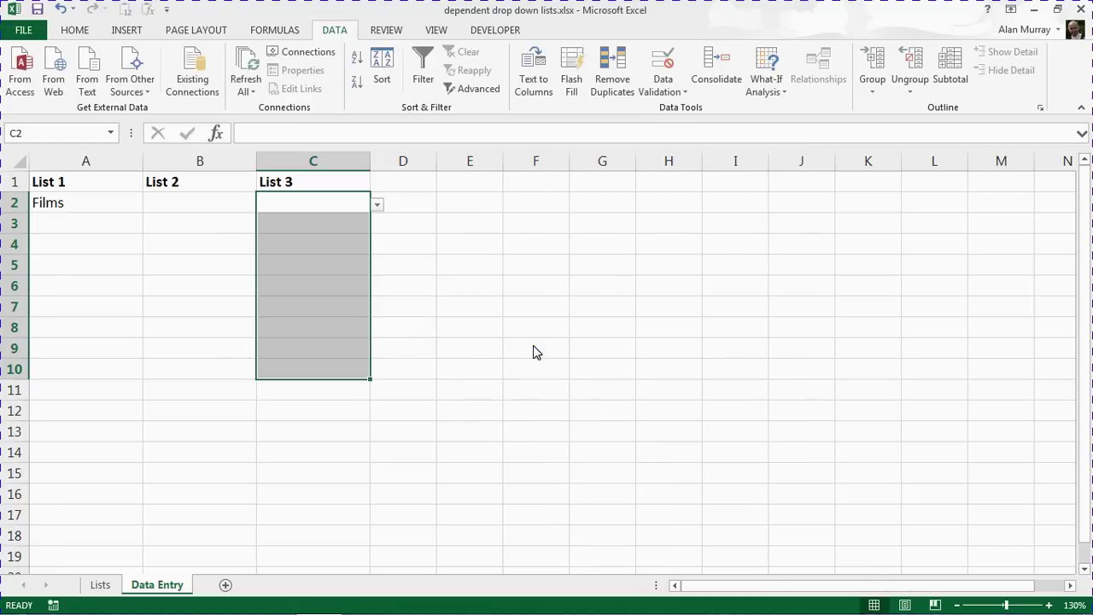
Check the drop-down lists in cells B2 and C2 while no List 2 value is chosen
left_click(214, 205)
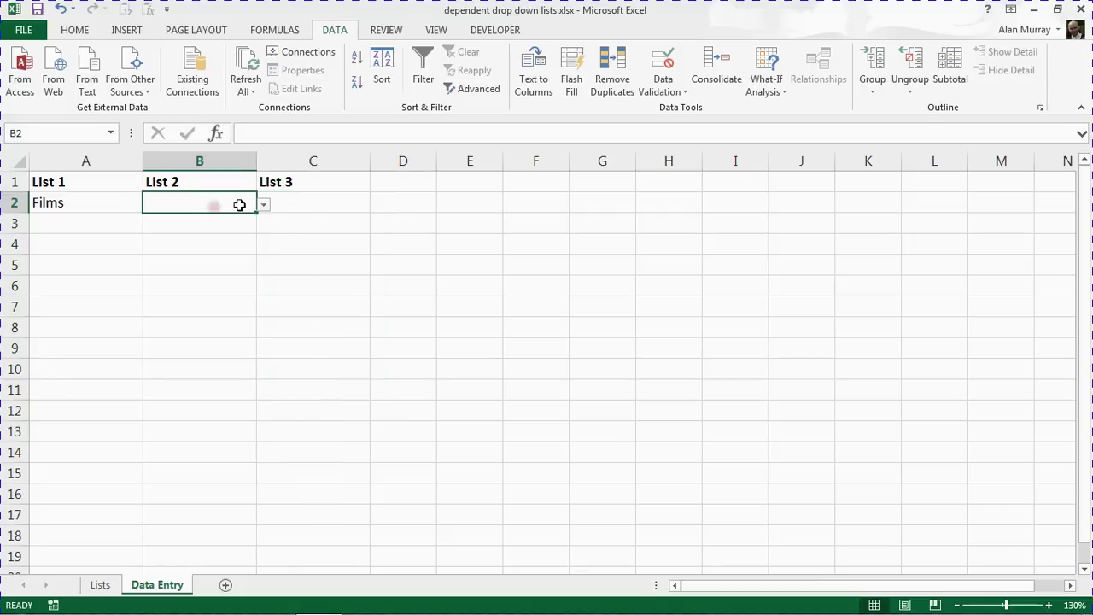
left_click(265, 204)
left_click(310, 197)
left_click(310, 197)
left_click(374, 205)
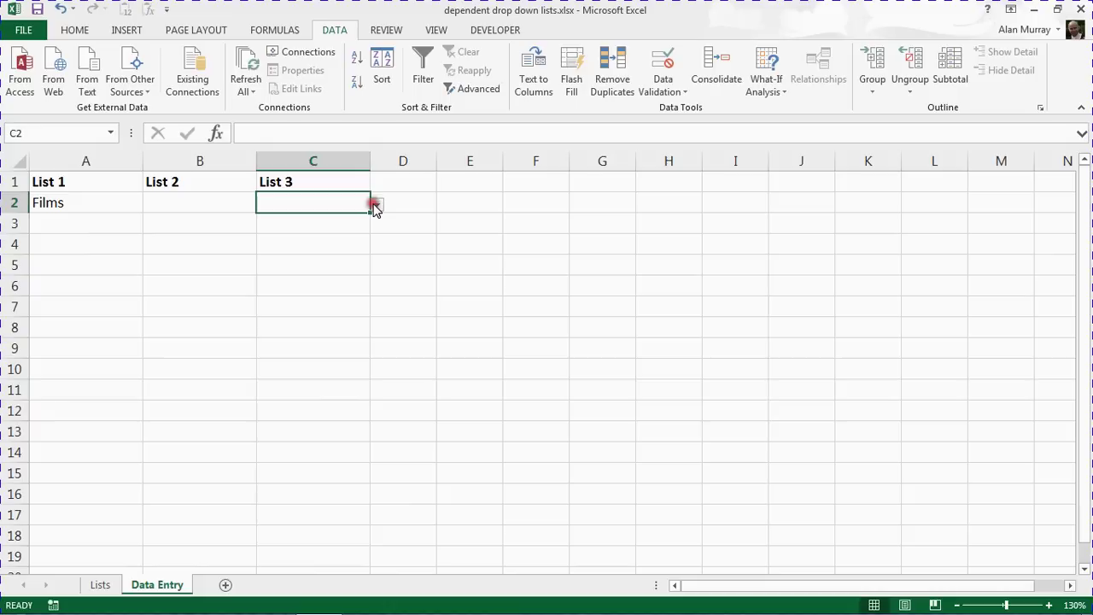
Choose Animation in cell B2 under List 2 and Monsters University in cell C2 under List 3
left_click(231, 210)
left_click(263, 206)
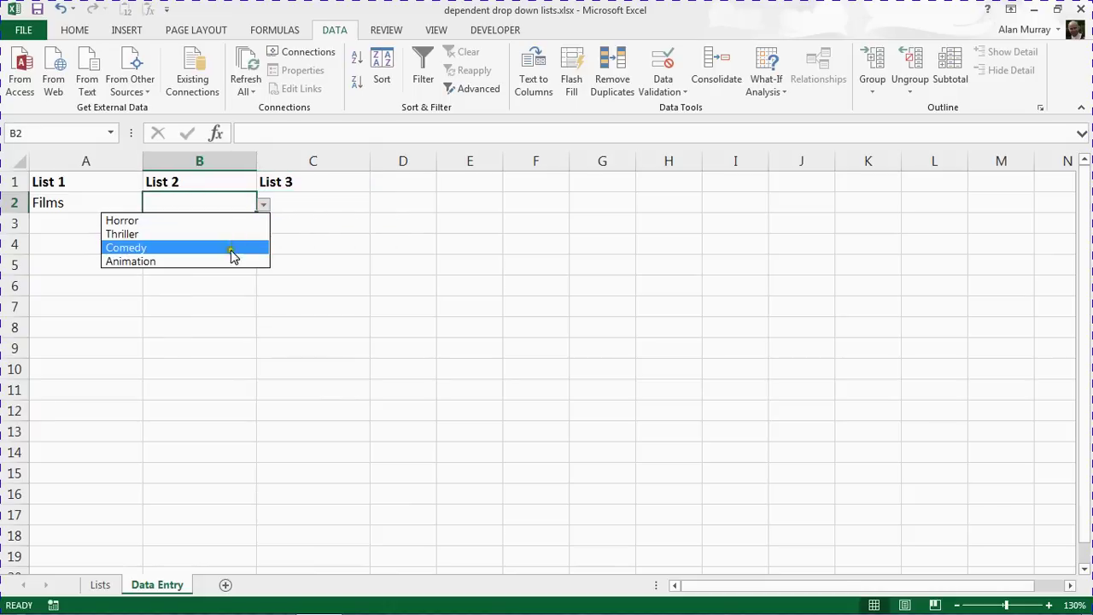
left_click(332, 200)
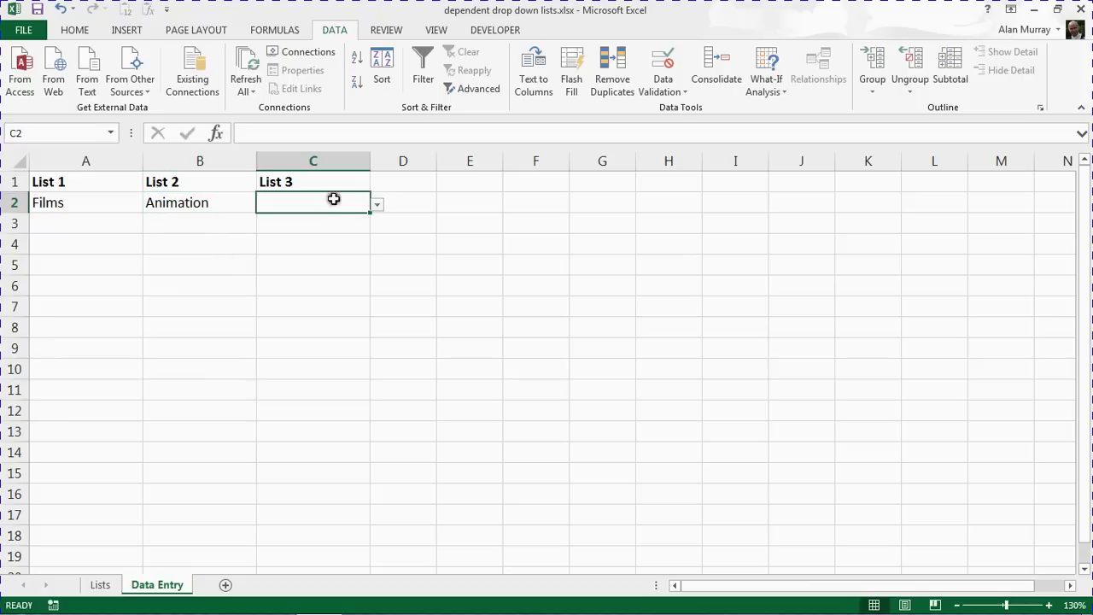
left_click(380, 203)
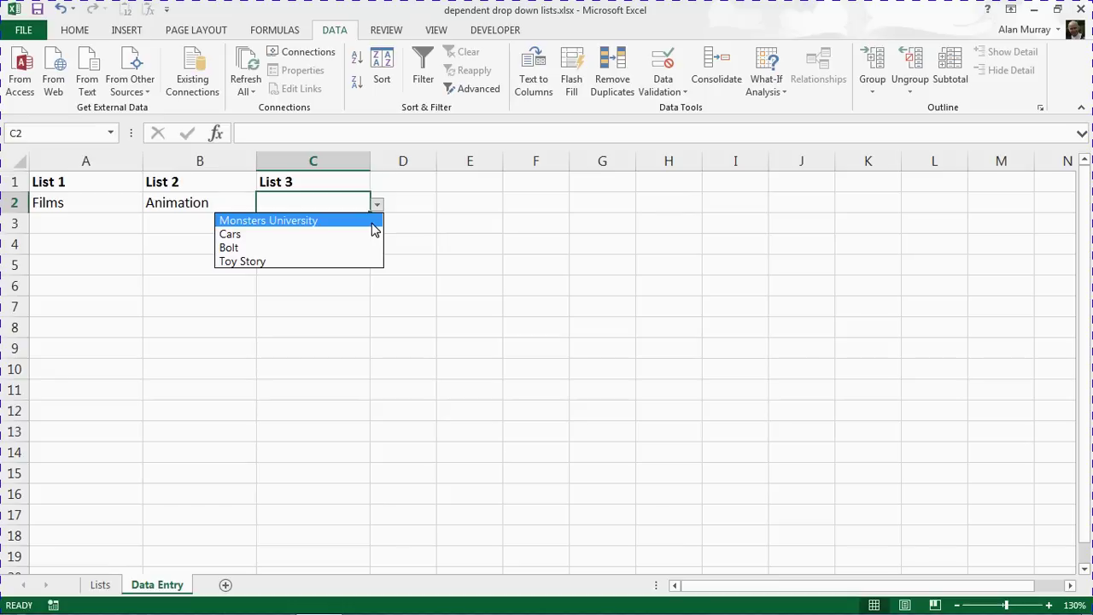
left_click(372, 224)
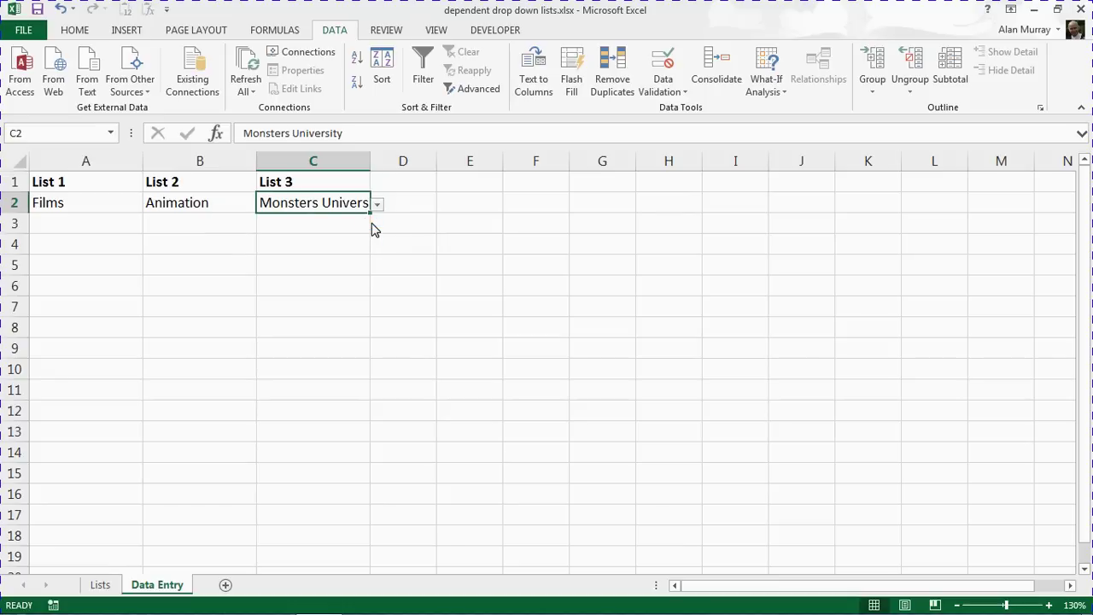